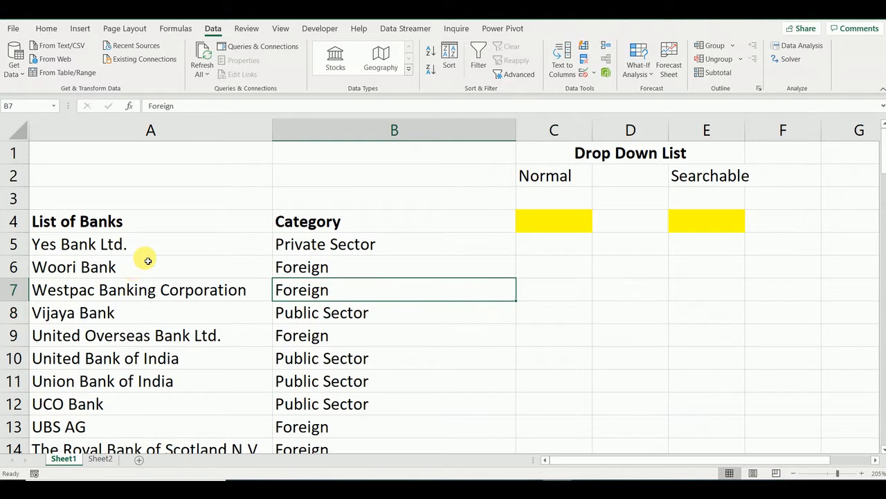
Step: Browse the bank names offered by the normal drop-down list in cell C4, closing it without choosing one
click(363, 224)
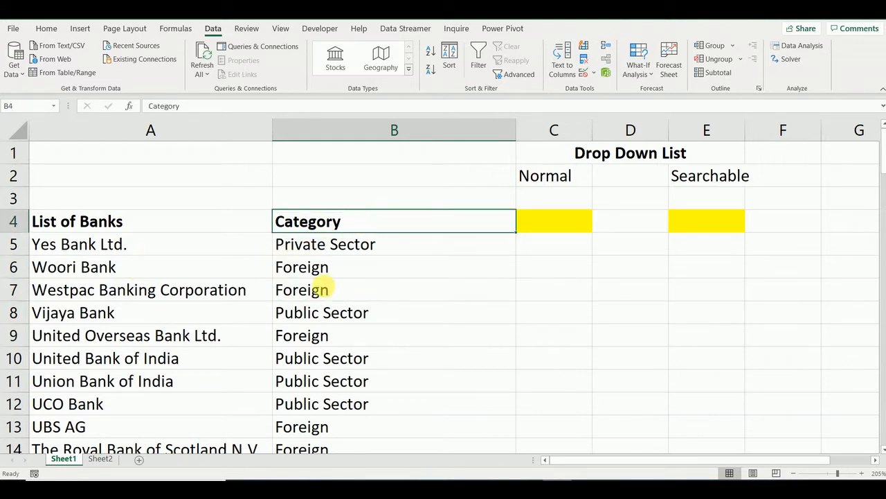
click(583, 222)
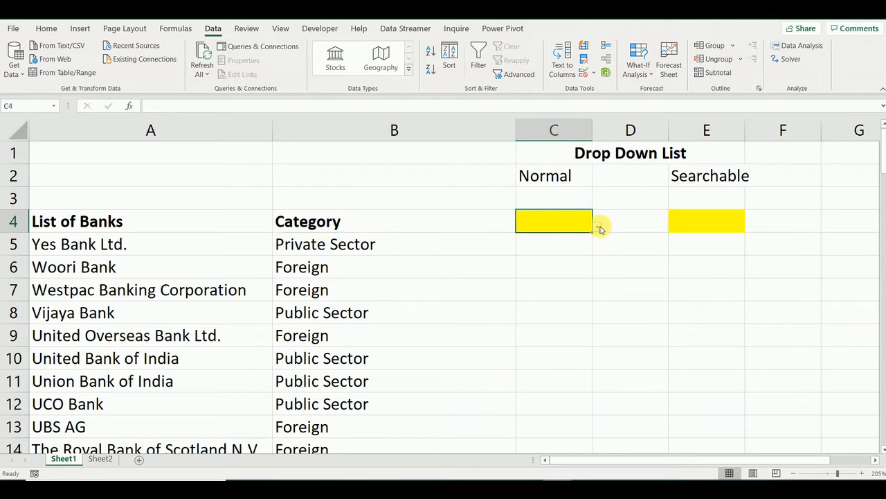
click(597, 227)
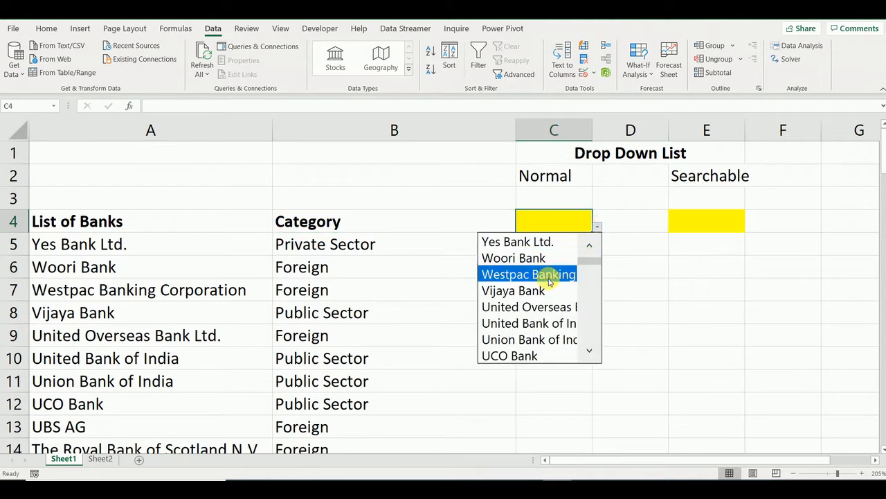
click(590, 340)
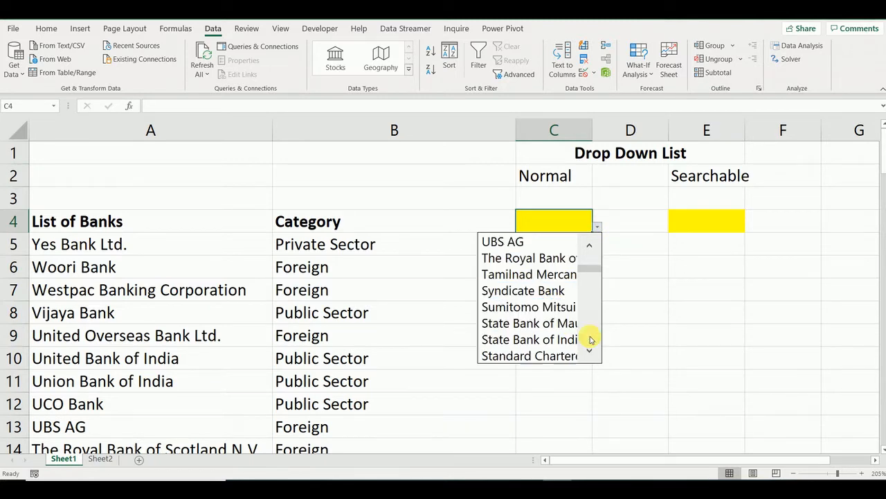
click(591, 339)
click(590, 339)
click(590, 339)
click(591, 339)
click(590, 339)
click(591, 339)
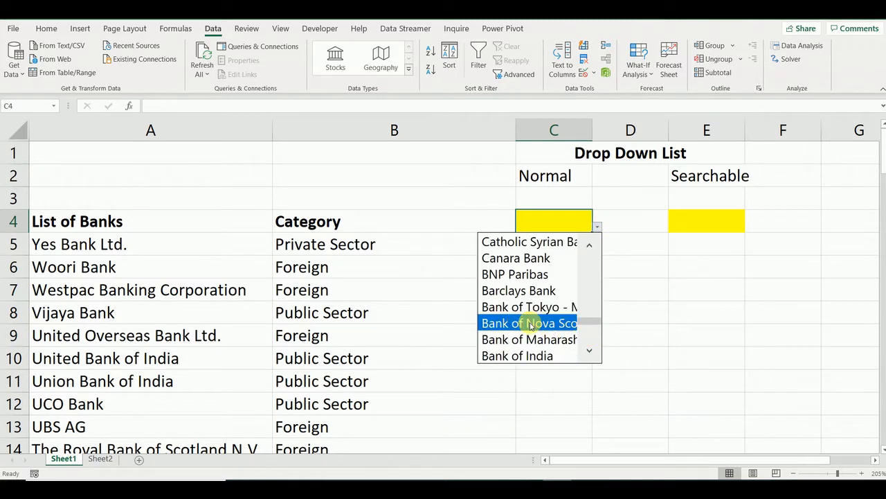
click(563, 220)
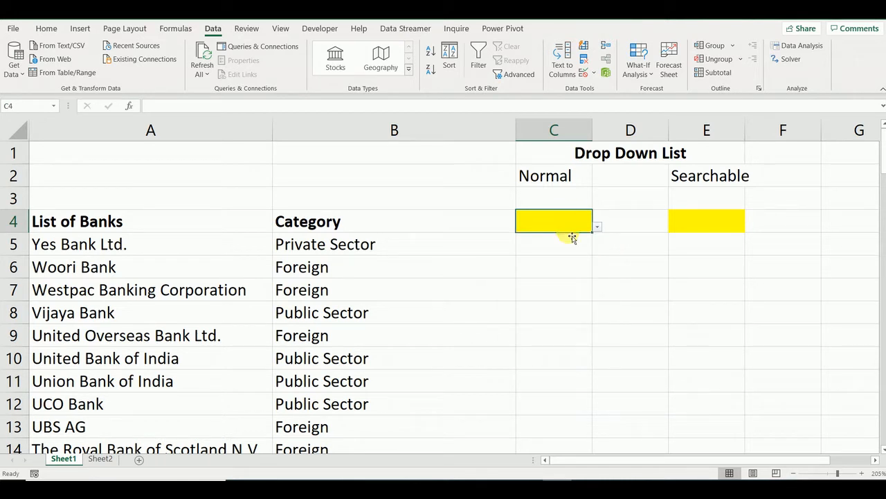
Step: Try to enter "yes" in the normal drop-down cell C4
text(yes)
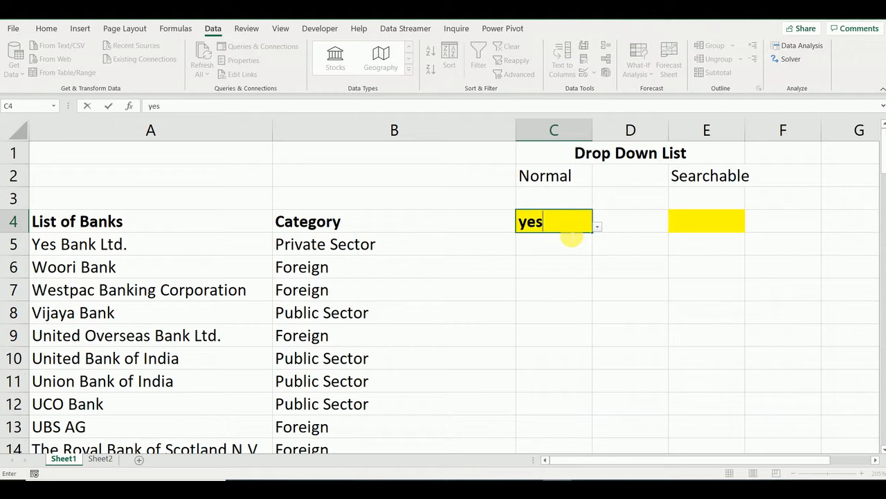
click(567, 234)
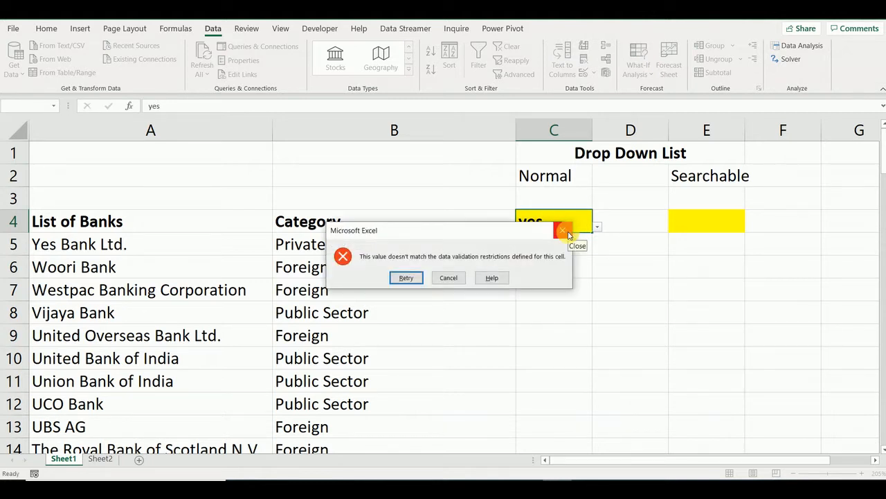
click(563, 231)
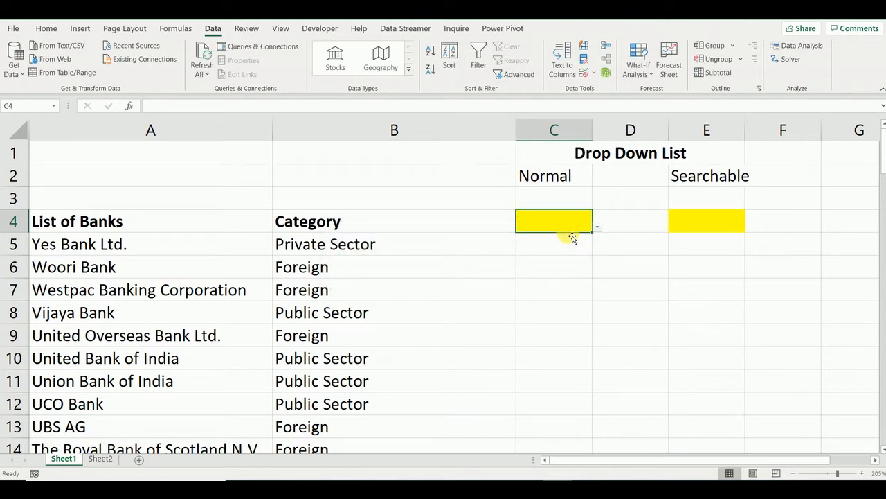
Step: Search the drop-down list in cell E4 for "yes" and choose Yes Bank Ltd
key(Right)
key(Right)
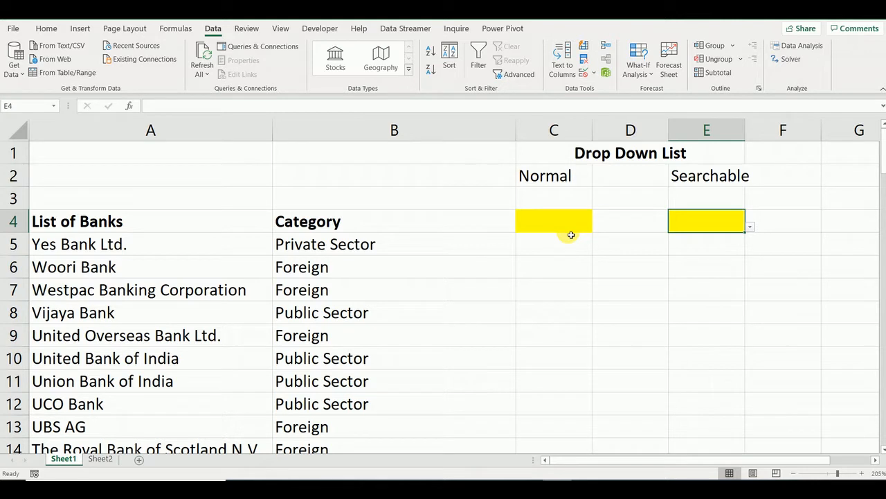
text(yes)
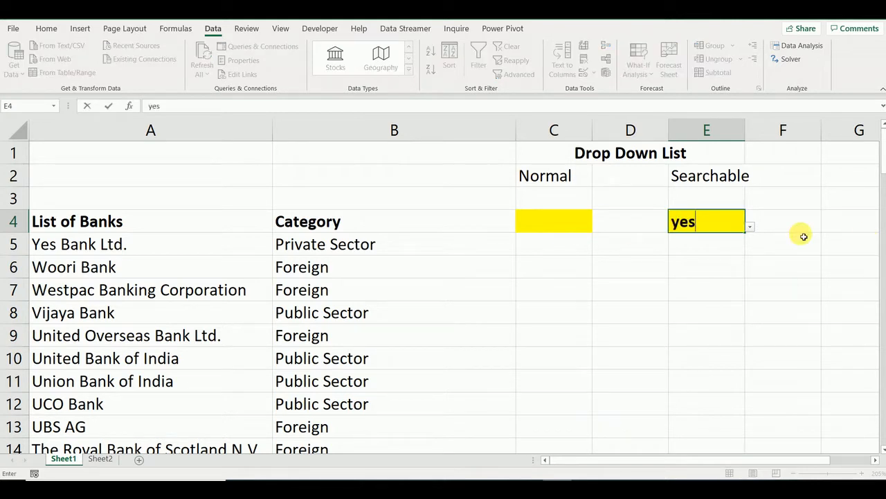
click(751, 229)
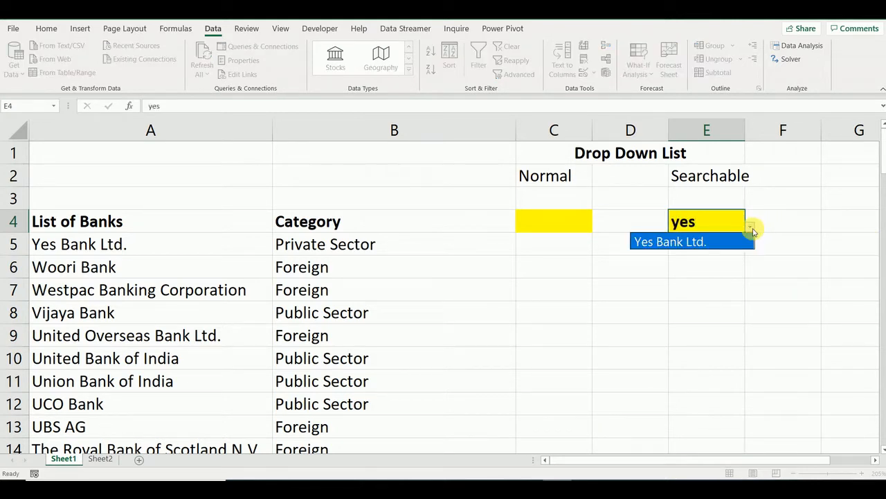
click(738, 241)
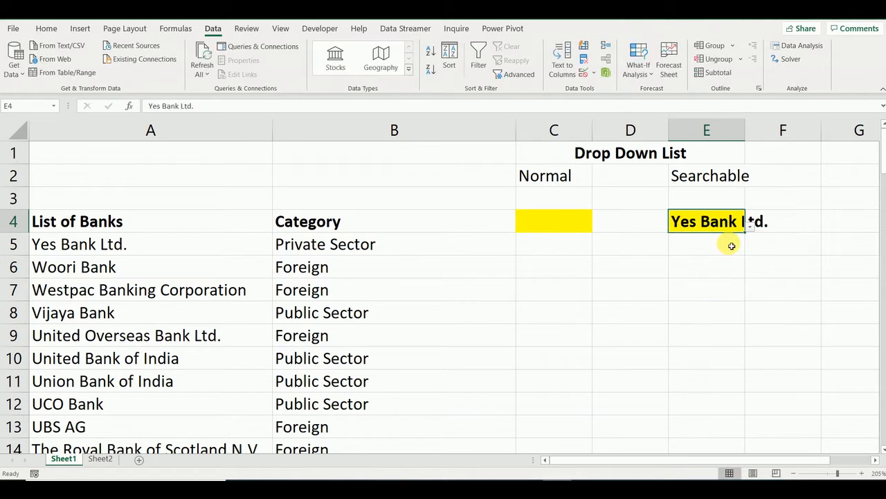
Step: Clear cell E4, enter "bank of" and look through the bank names its filtered drop-down list offers
key(Delete)
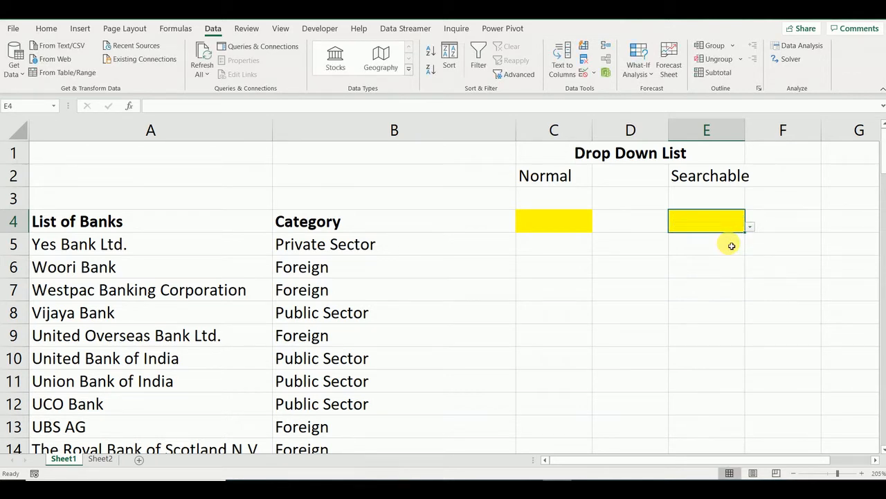
text(bank of)
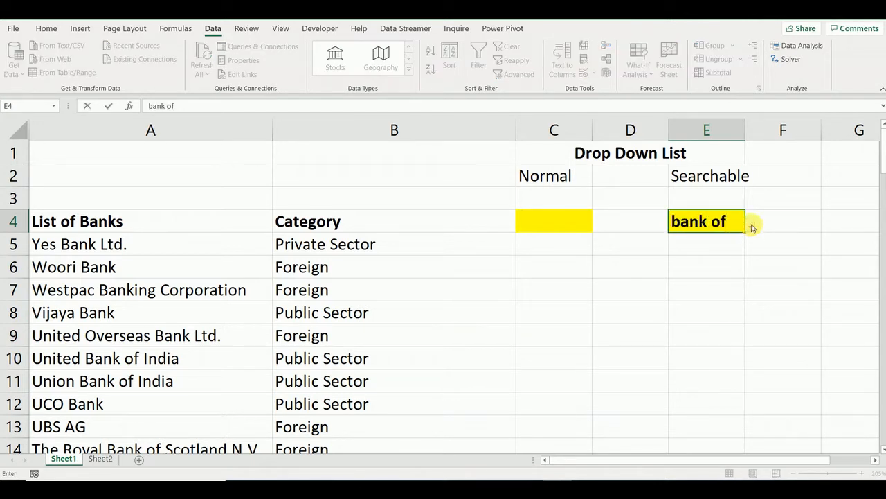
key(alt+Down)
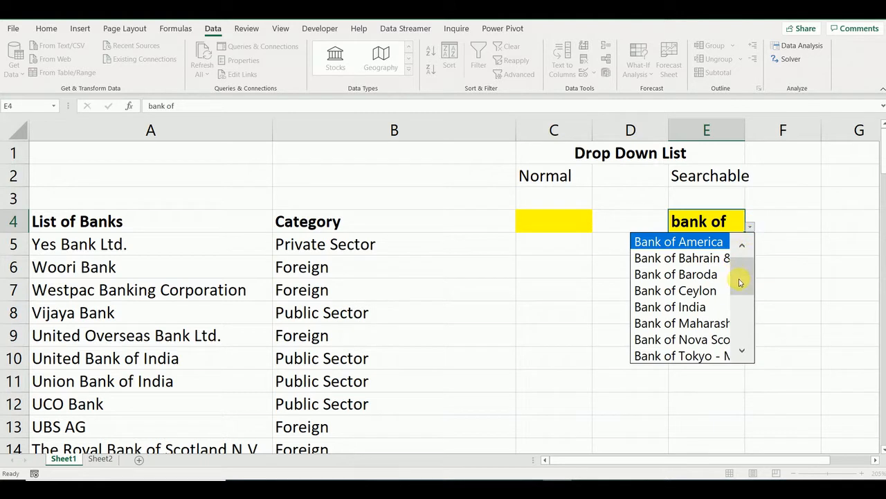
drag(744, 284, 738, 249)
key(Escape)
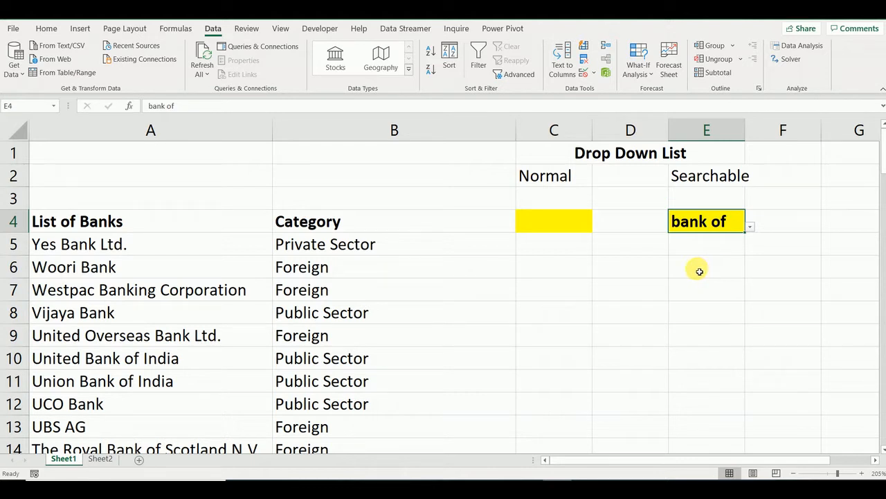
Step: On Sheet2, start a data validation rule for cell D4 that allows a List
click(101, 458)
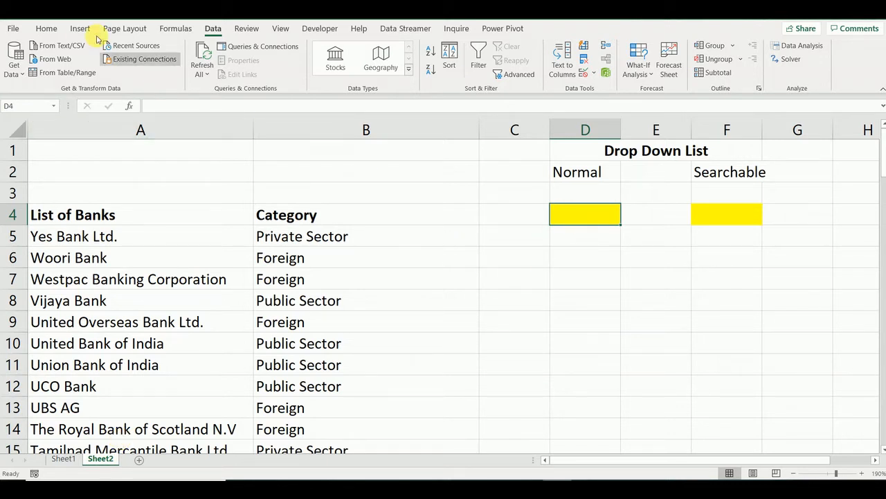
click(47, 29)
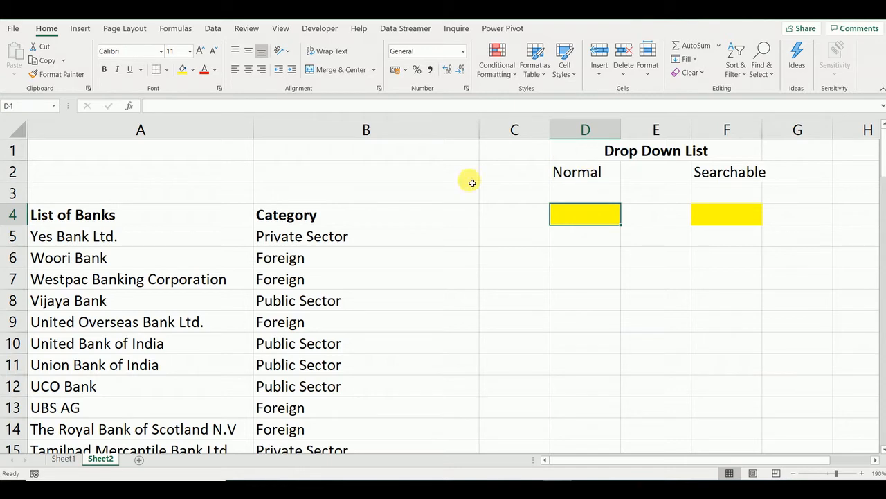
click(213, 31)
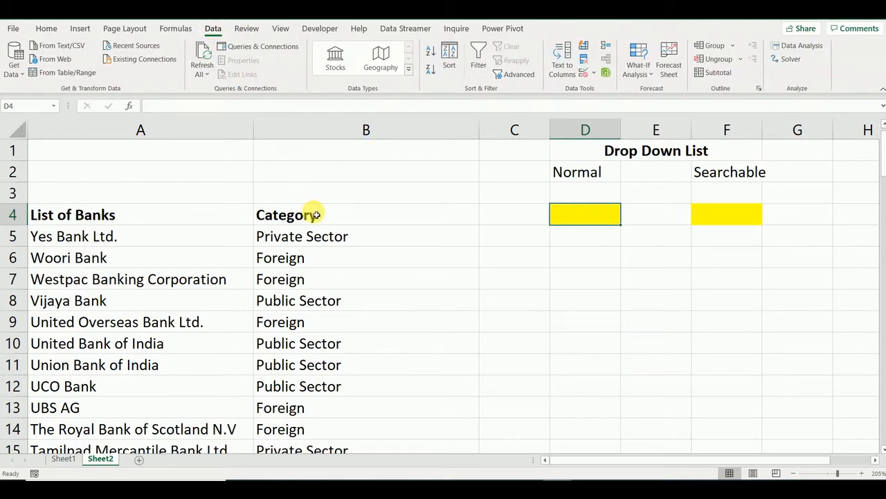
scroll(310, 212, up, 2)
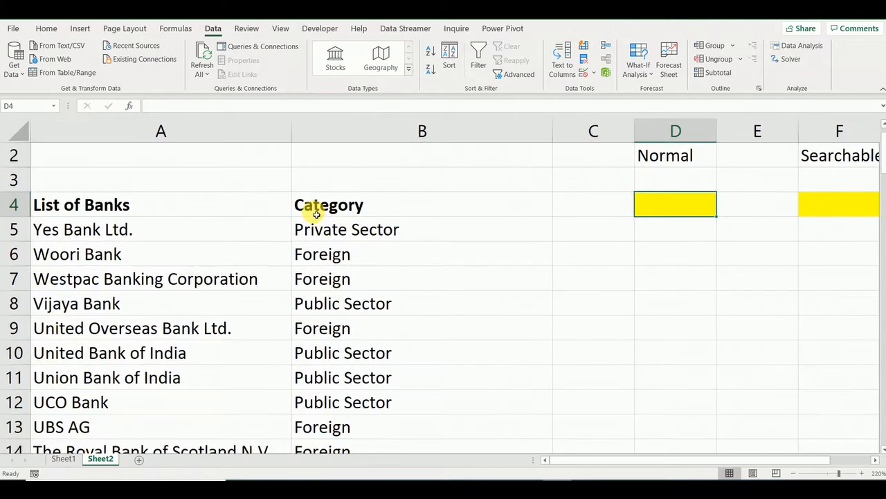
click(592, 76)
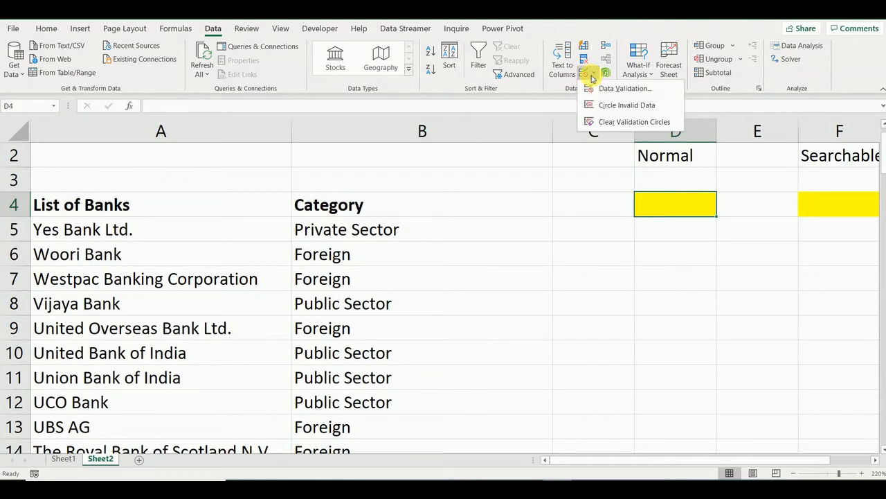
click(604, 88)
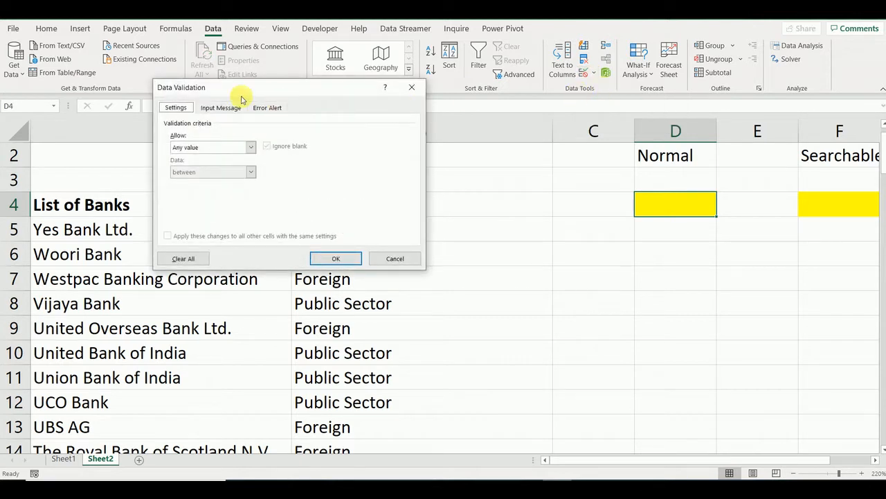
click(250, 148)
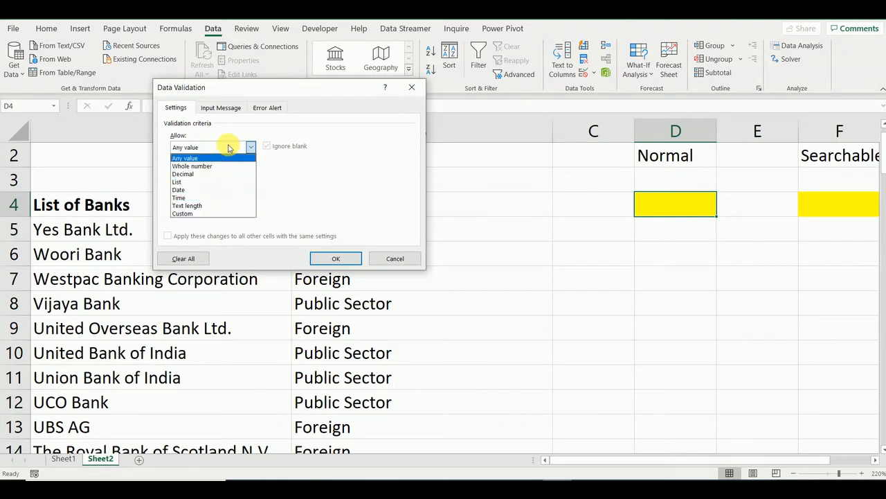
click(214, 183)
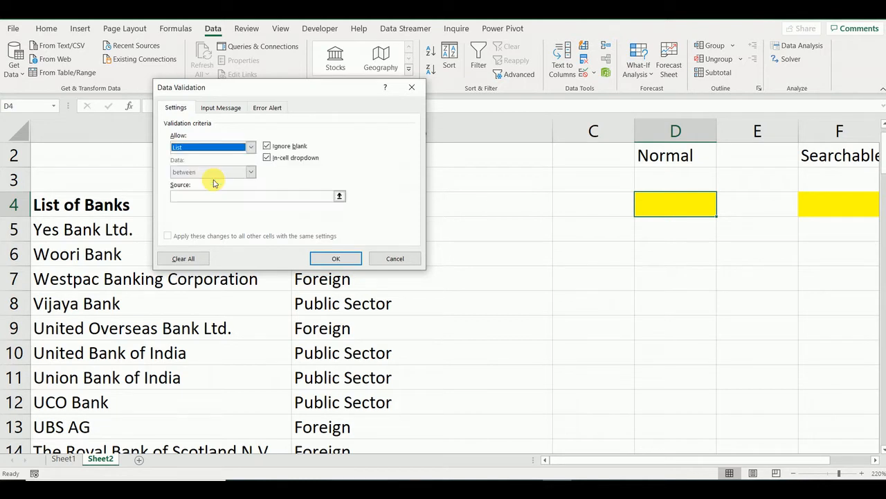
Step: Set the validation list's source to the bank names in =$A$5:$A$90 and apply the rule
click(340, 196)
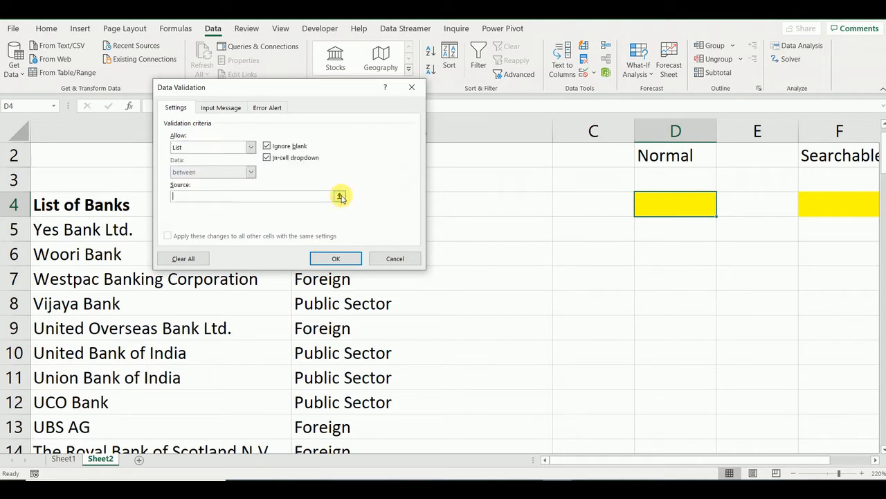
click(127, 232)
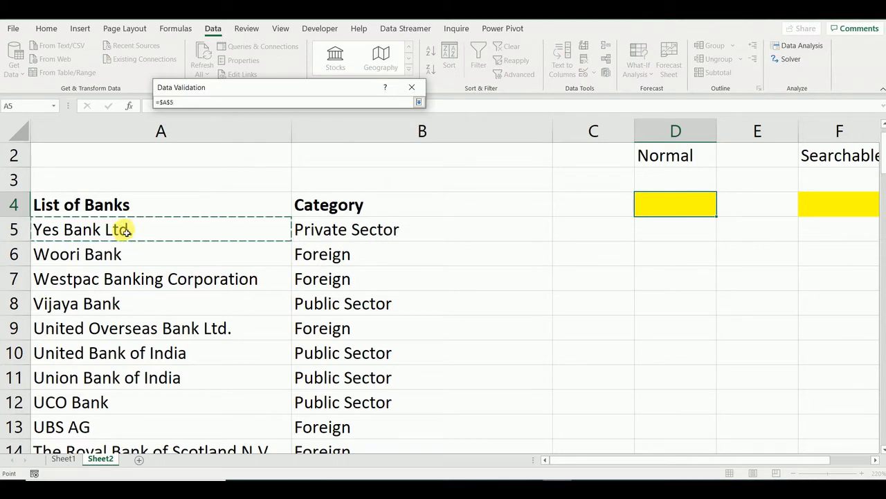
key(ctrl+shift+Down)
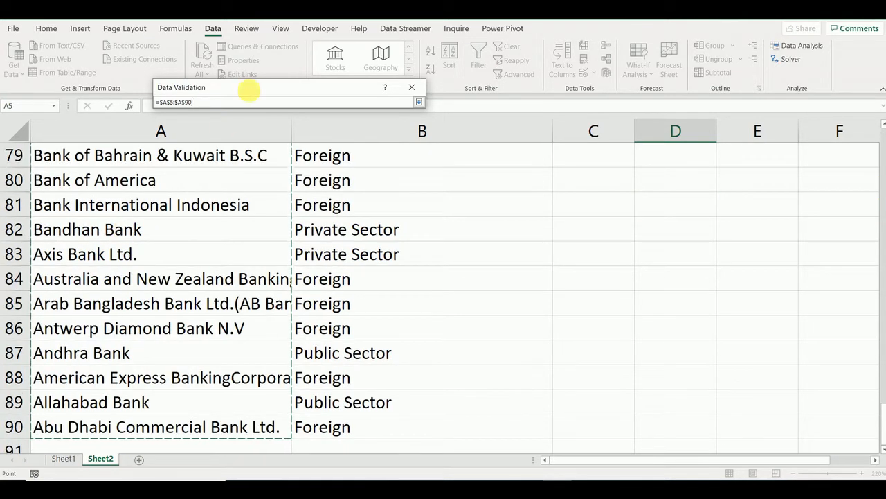
click(417, 102)
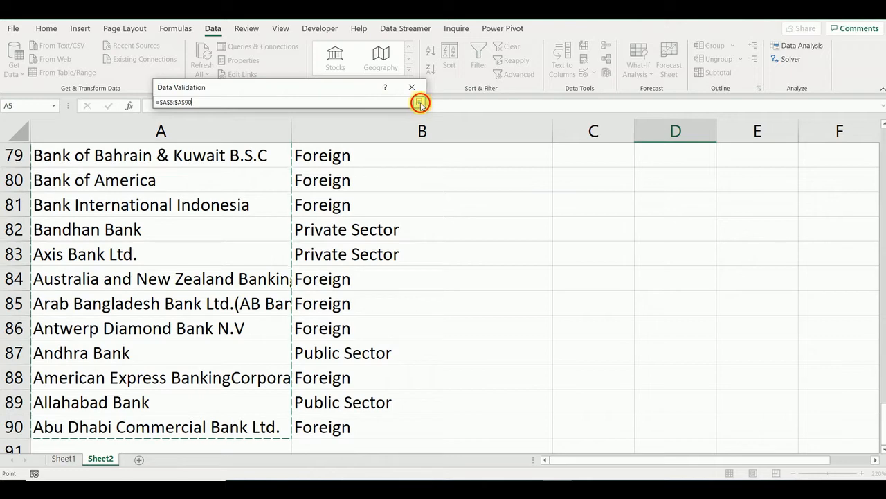
click(336, 258)
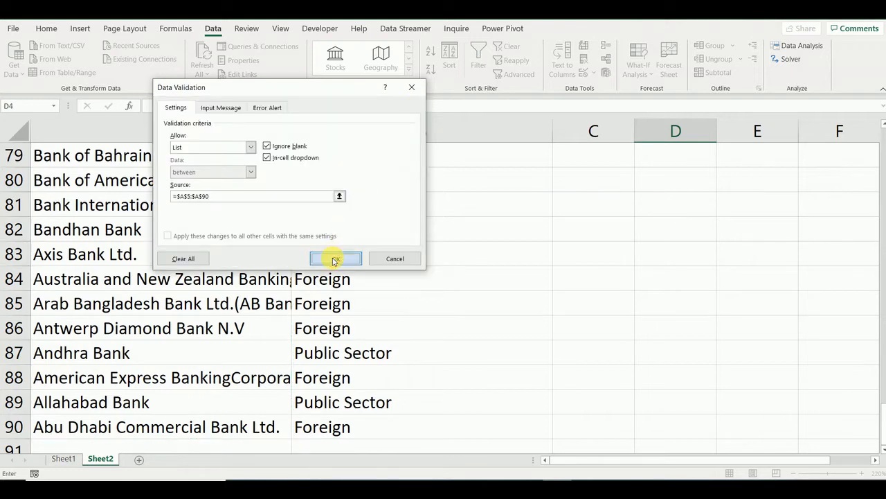
Step: Choose Westpac Banking Corporation from the drop-down list in cell D4
scroll(613, 249, up, 4)
scroll(625, 252, up, 11)
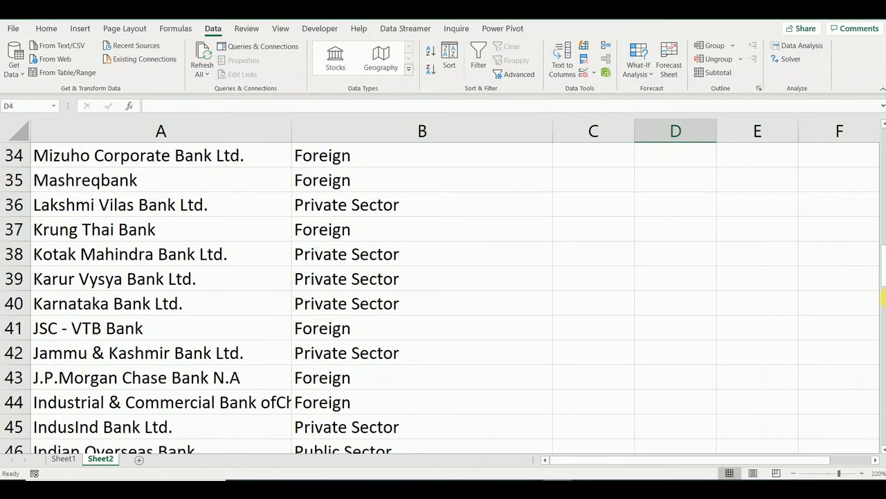
scroll(813, 196, up, 11)
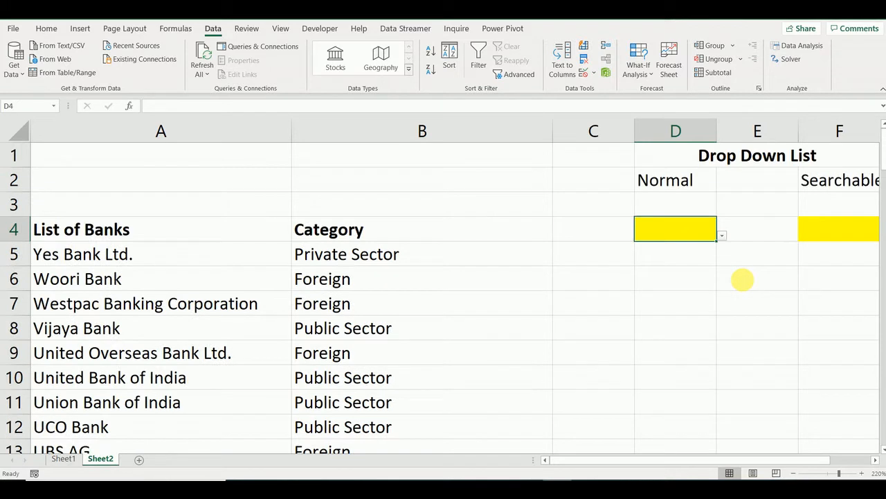
click(722, 234)
click(655, 284)
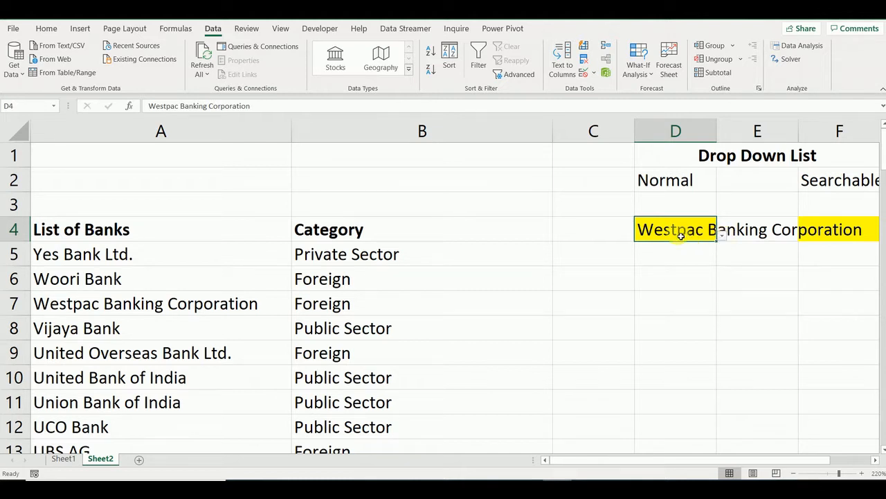
Step: In cell D4's data validation, turn off the error alert shown after invalid data is entered and apply the change
click(592, 73)
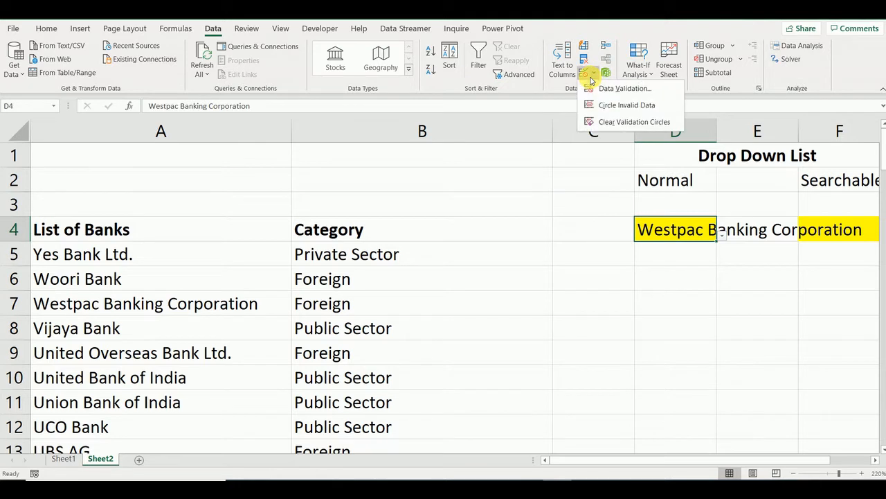
click(596, 88)
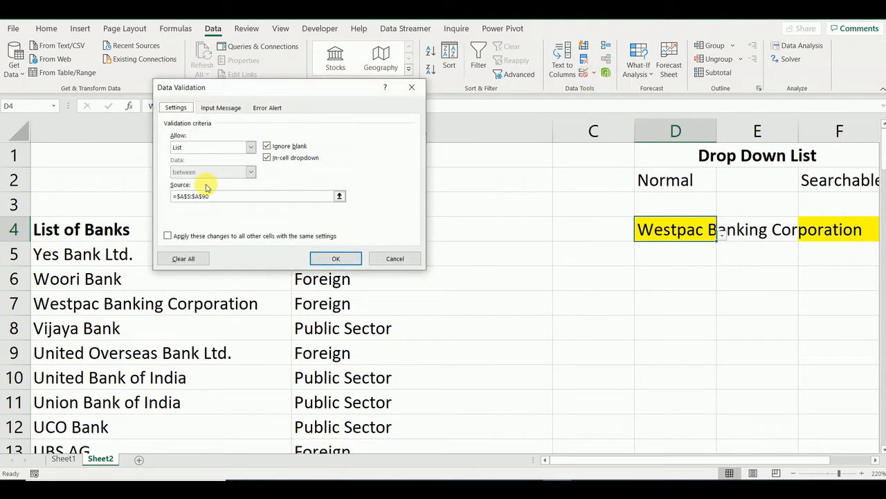
click(267, 108)
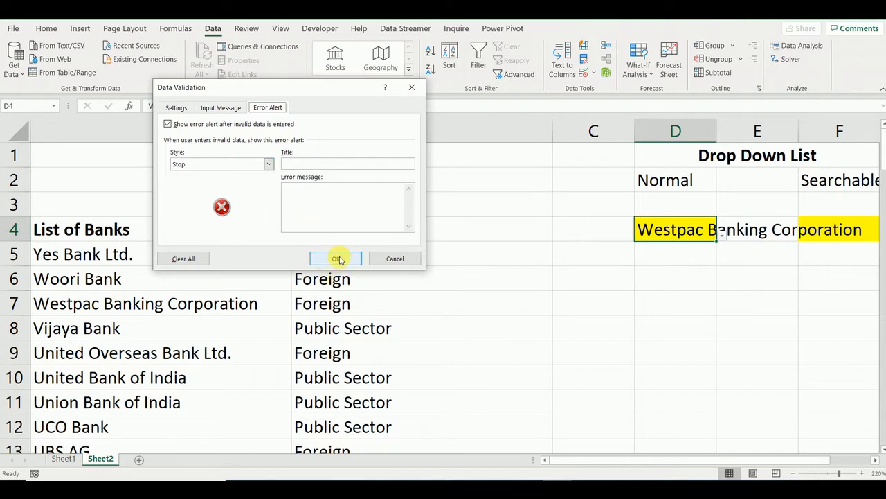
click(255, 168)
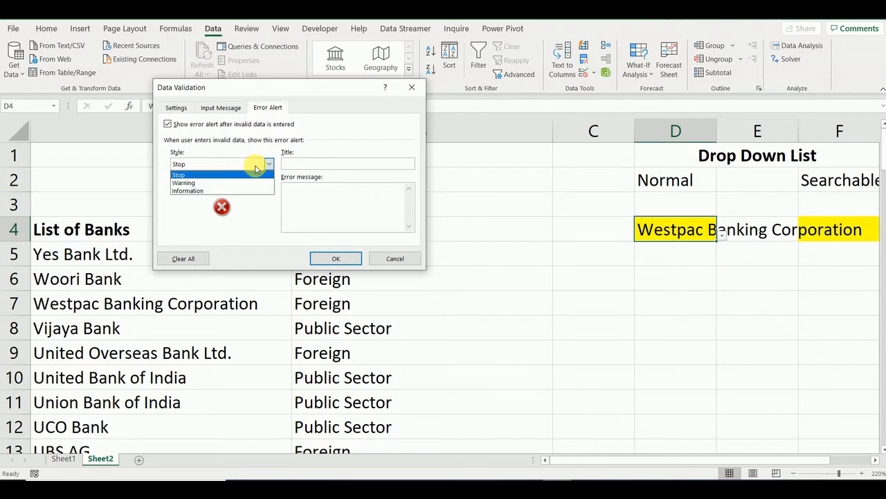
click(168, 125)
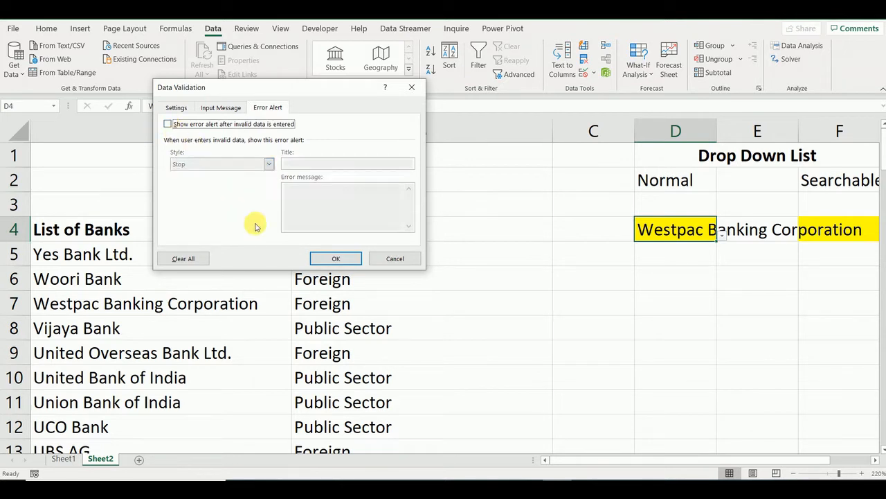
click(333, 258)
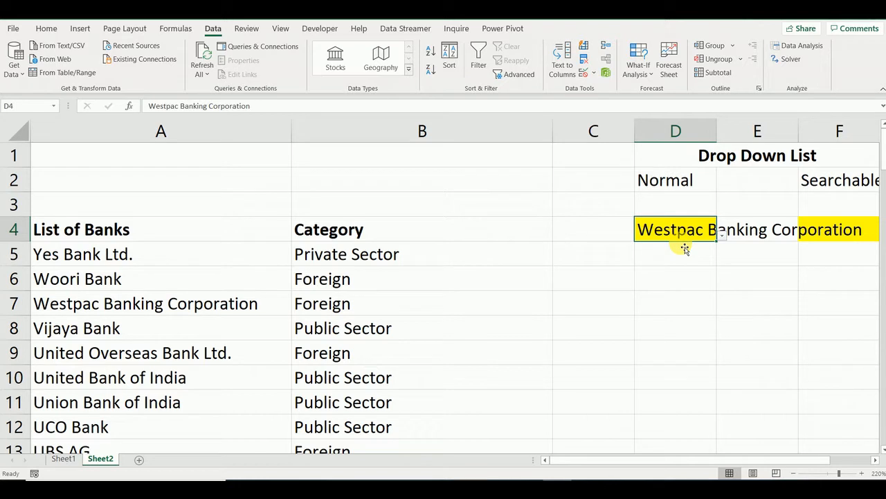
Step: Enter "public" in cell D4 and look through the list of bank names for comparison
text(public)
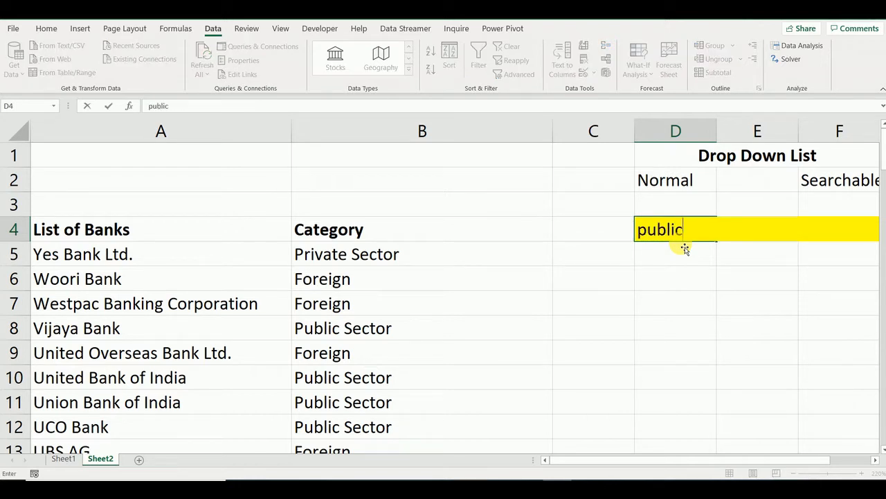
key(Return)
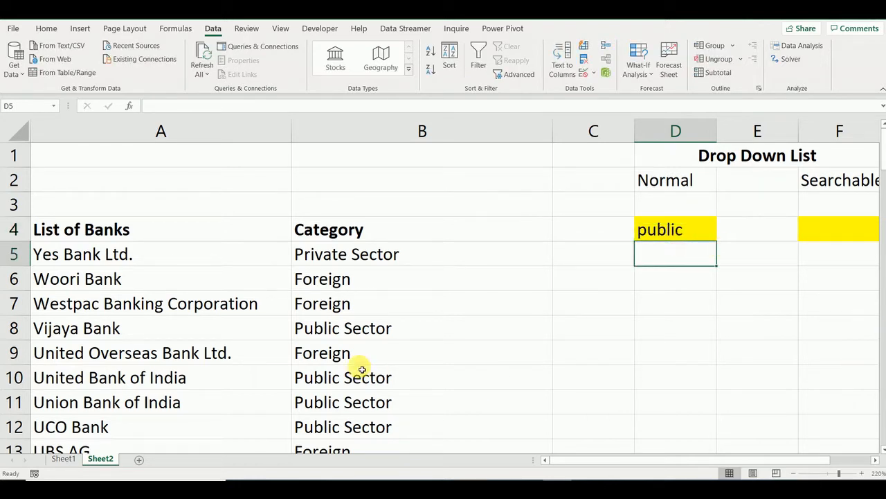
scroll(122, 285, down, 20)
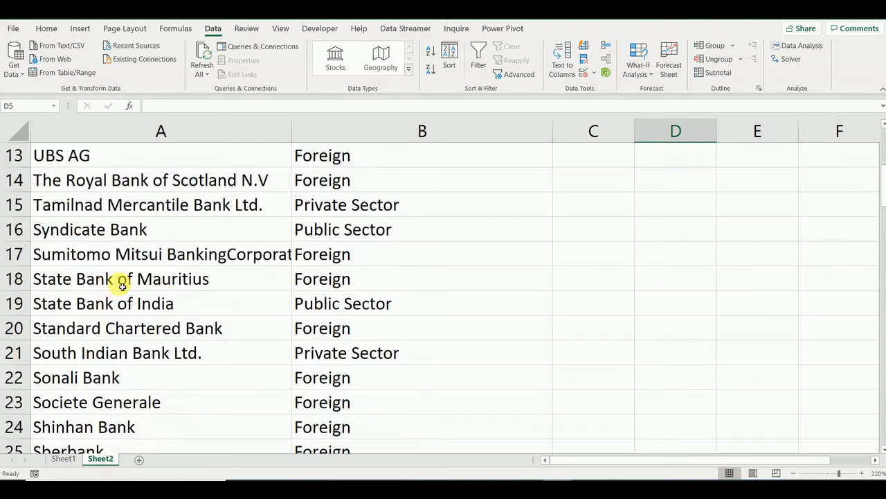
scroll(121, 285, up, 20)
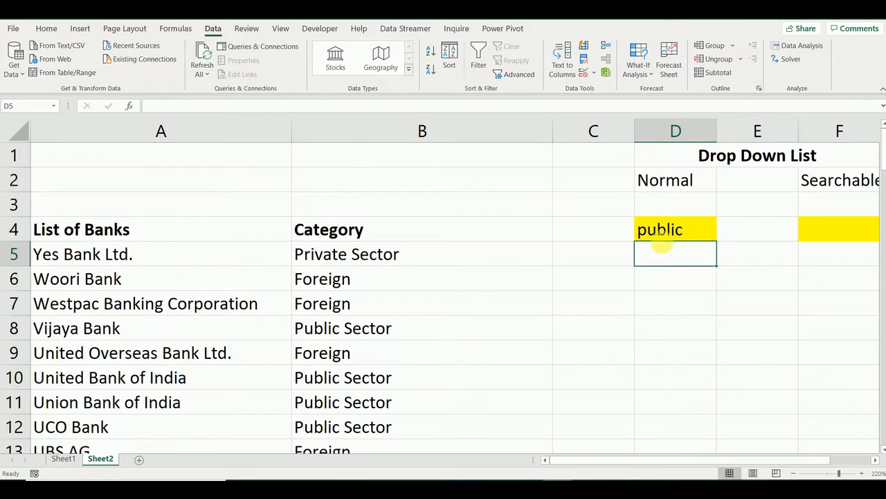
Step: Turn the error alert for invalid data back on in cell D4's data validation, keeping the Stop style
click(703, 234)
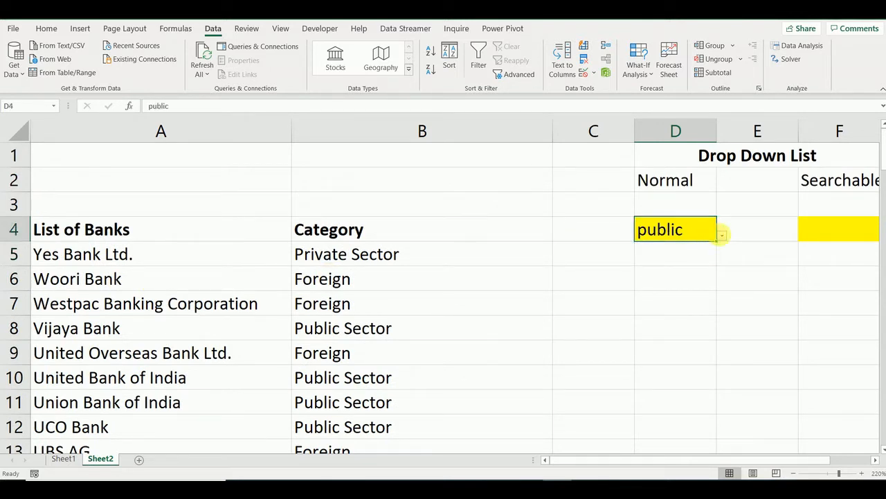
click(593, 74)
click(610, 88)
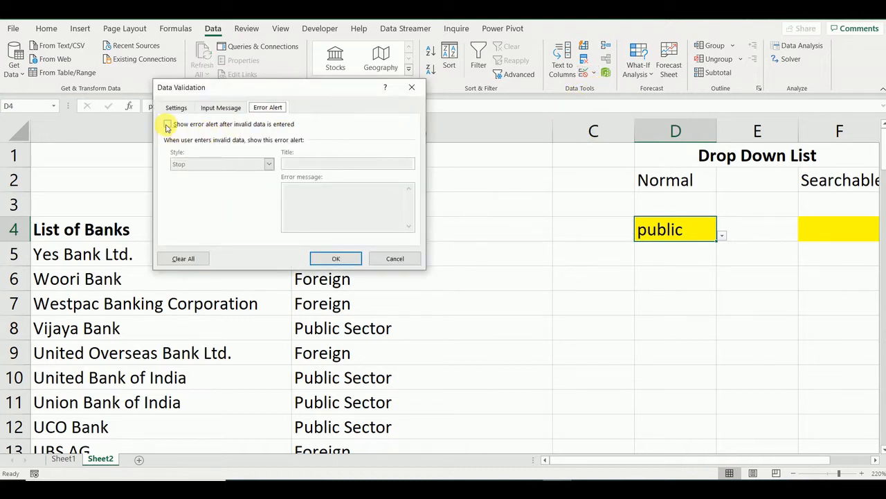
click(167, 124)
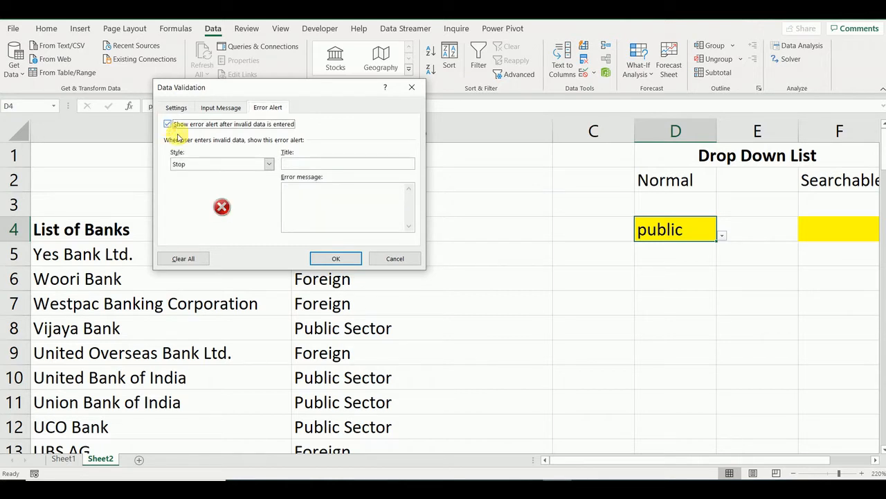
click(340, 256)
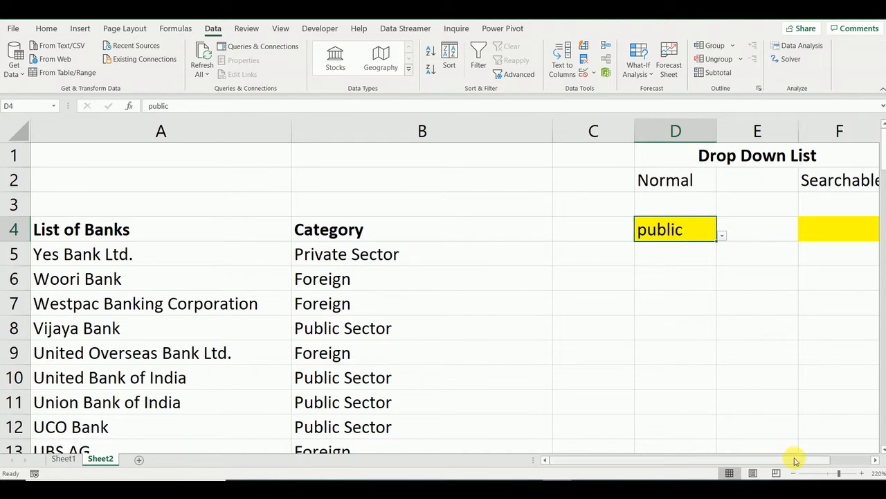
Step: Enter the search text "bank" in cell F4 under the Searchable heading
click(876, 462)
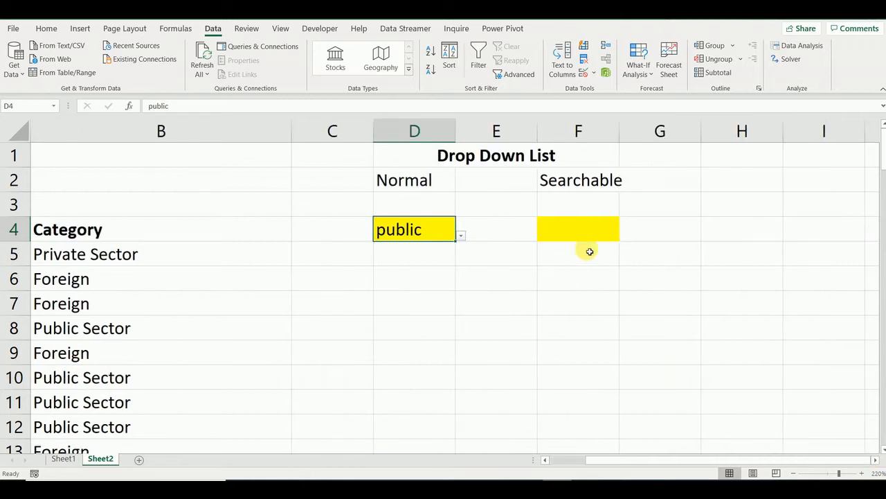
click(594, 232)
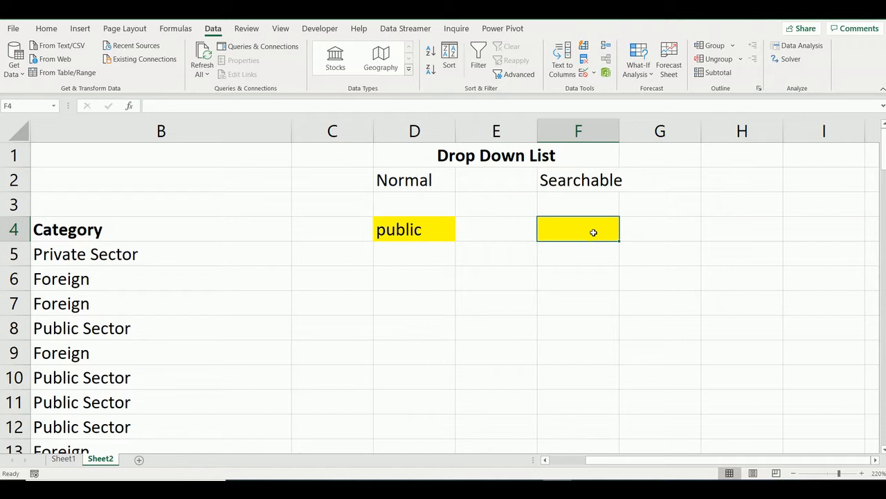
text(bank)
key(Return)
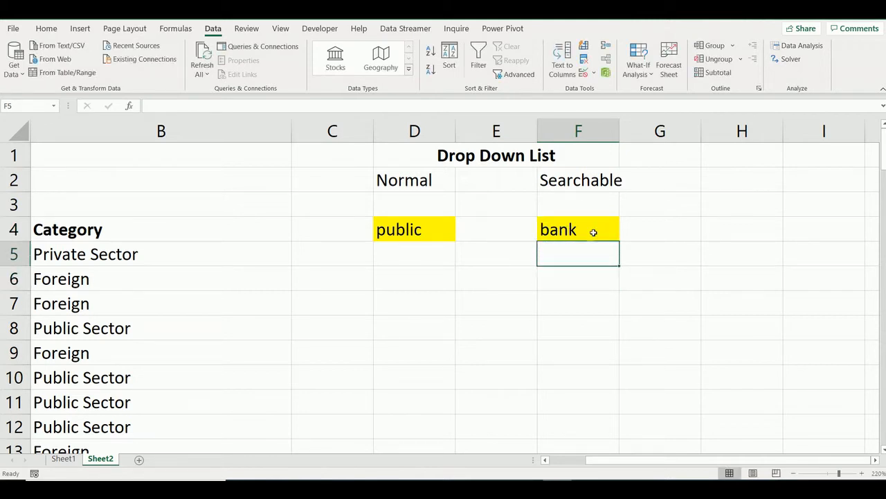
Step: Enter the formula =SEARCH(F4, A5:A90) in cell F5 to look for the F4 text in every bank name
text(=)
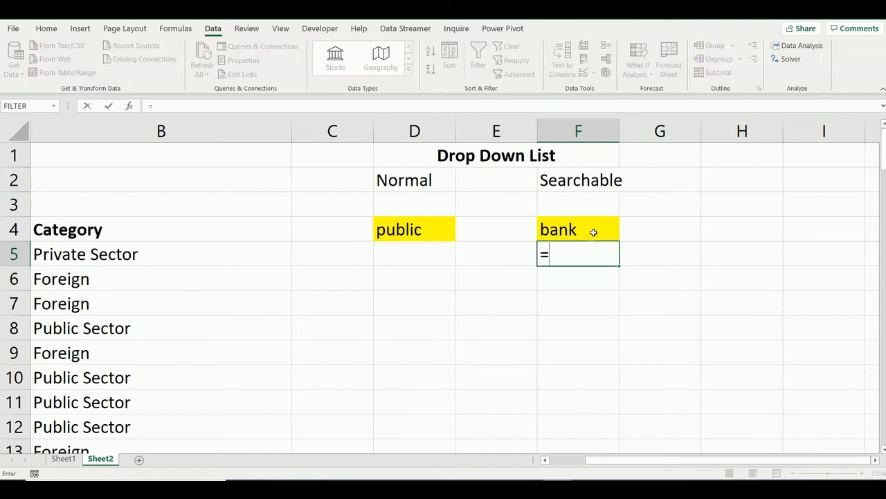
text(search)
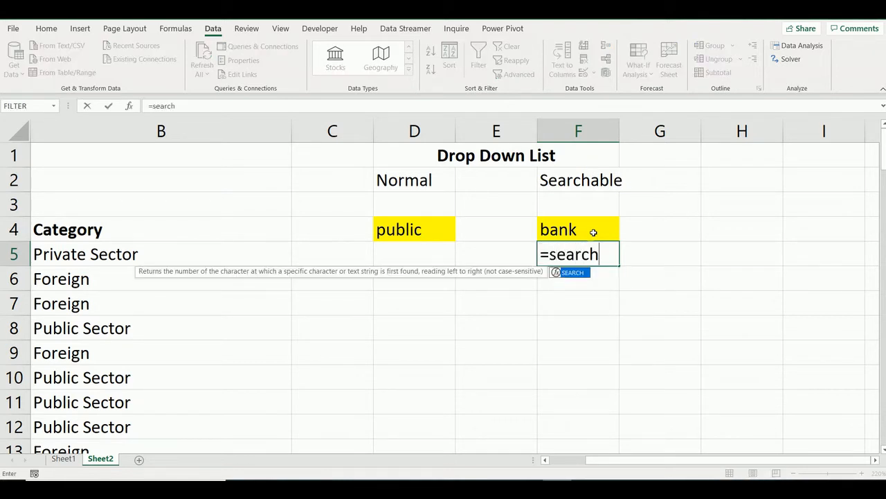
text(()
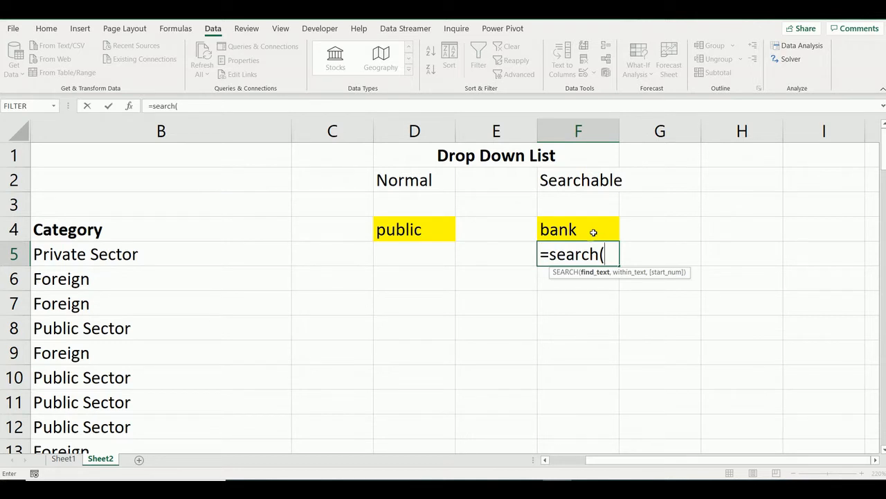
click(593, 232)
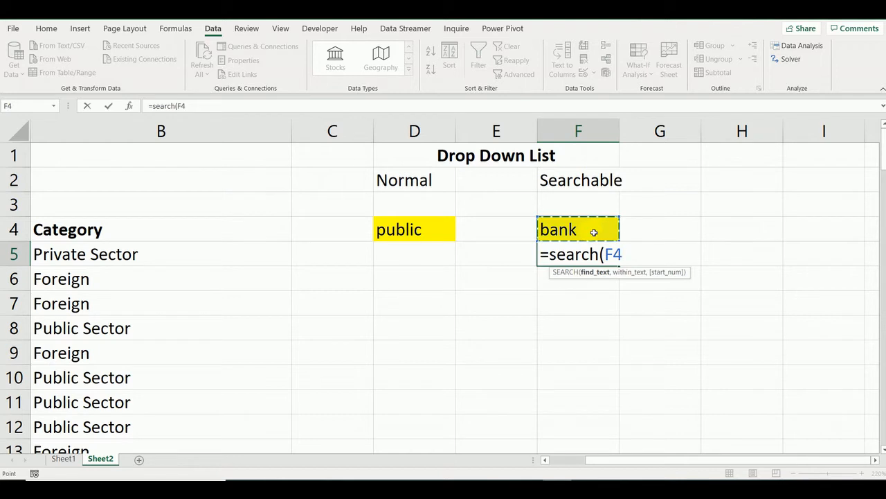
text(,)
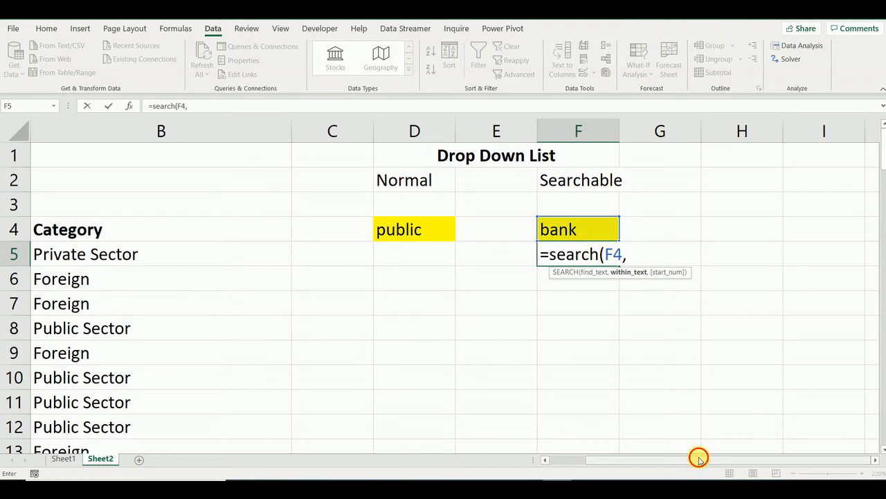
drag(698, 459, 622, 459)
click(88, 255)
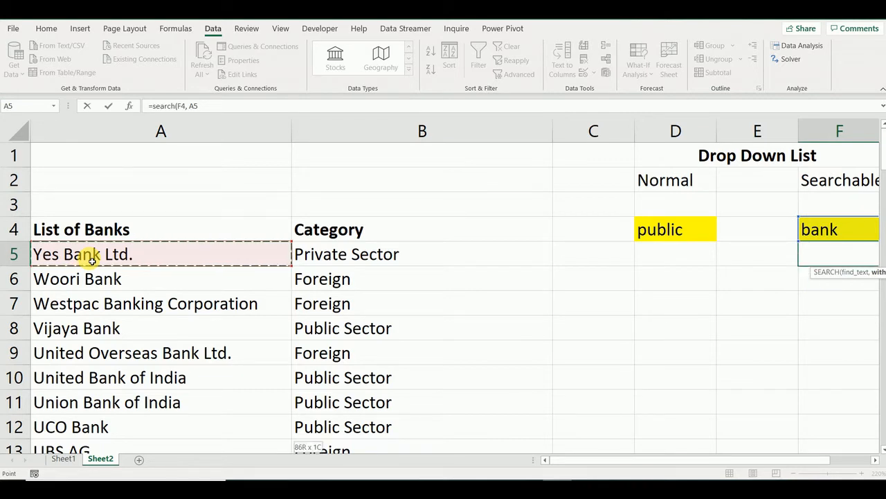
key(ctrl+shift+Down)
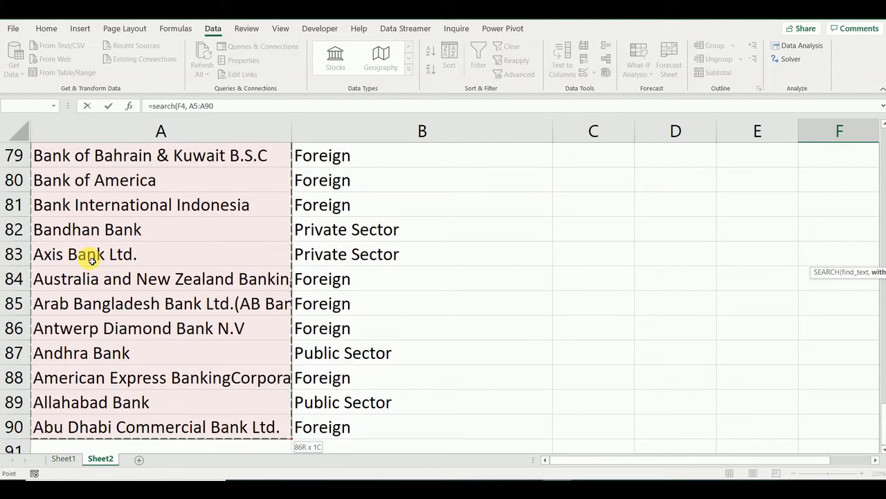
text())
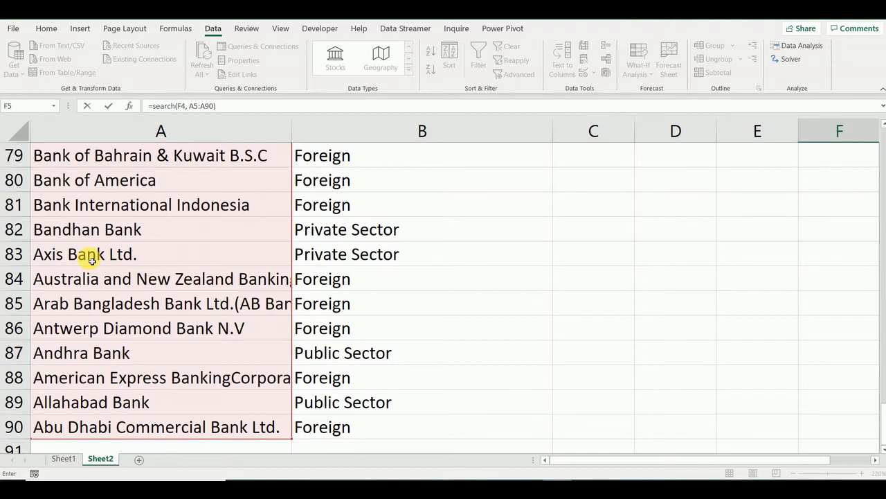
key(Return)
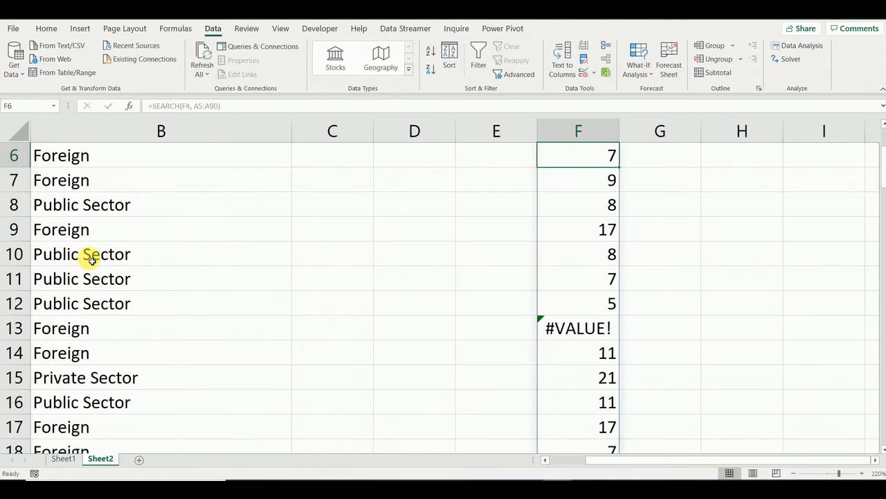
Step: Check the SEARCH result in F5 against the character position of "Bank" within the name in cell A5
scroll(629, 316, up, 2)
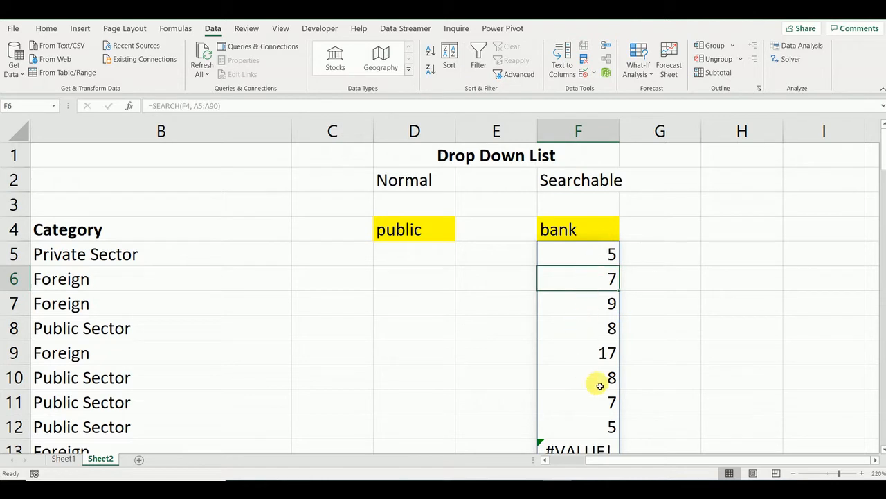
drag(678, 460, 644, 462)
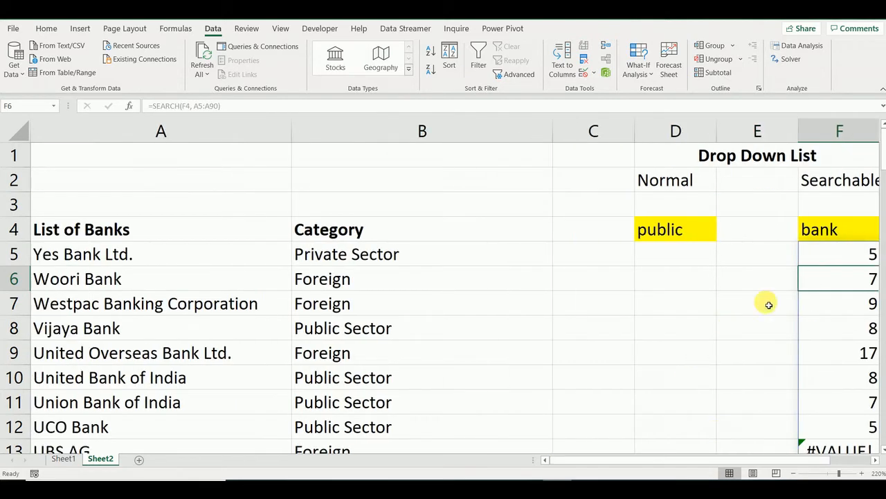
click(839, 255)
click(143, 251)
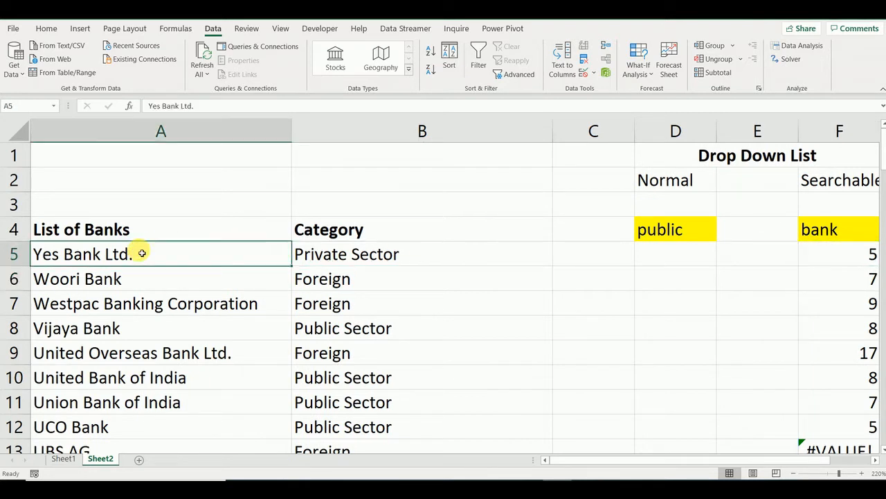
click(149, 108)
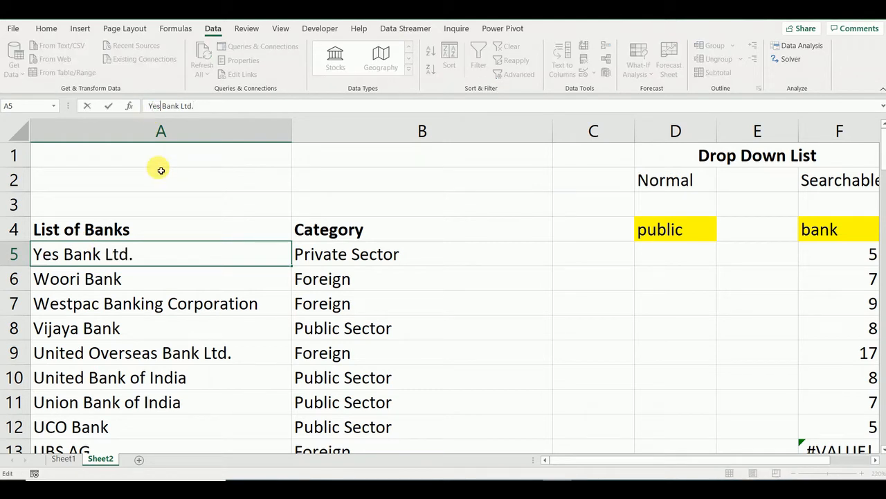
key(Right)
key(Right)
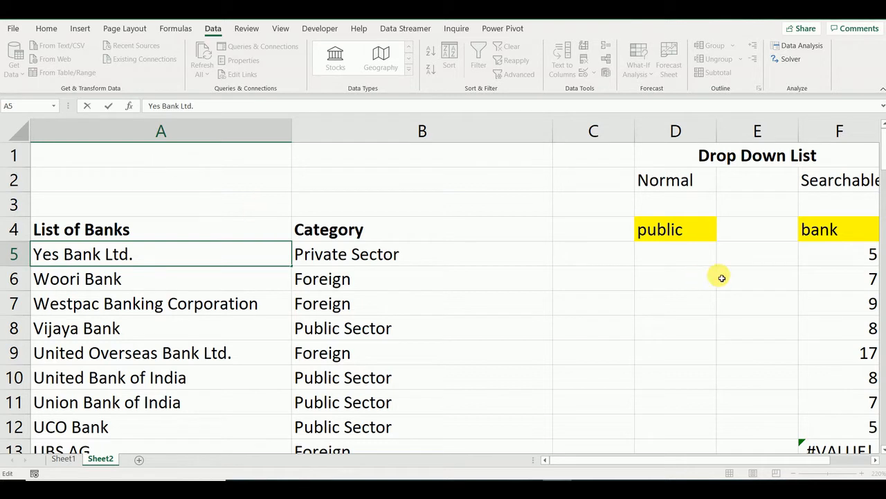
Step: Check the SEARCH result in F6 against the position of "Bank" in cell A6, and return to the formula in F5
click(862, 288)
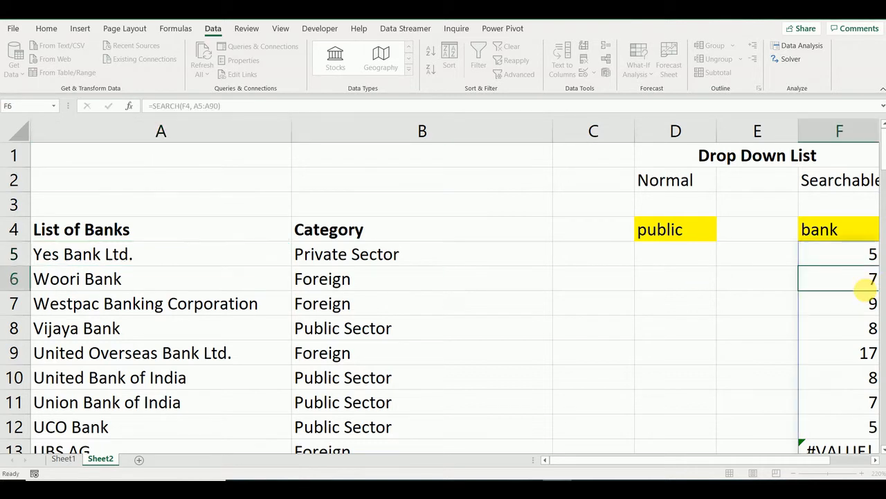
click(111, 278)
click(151, 105)
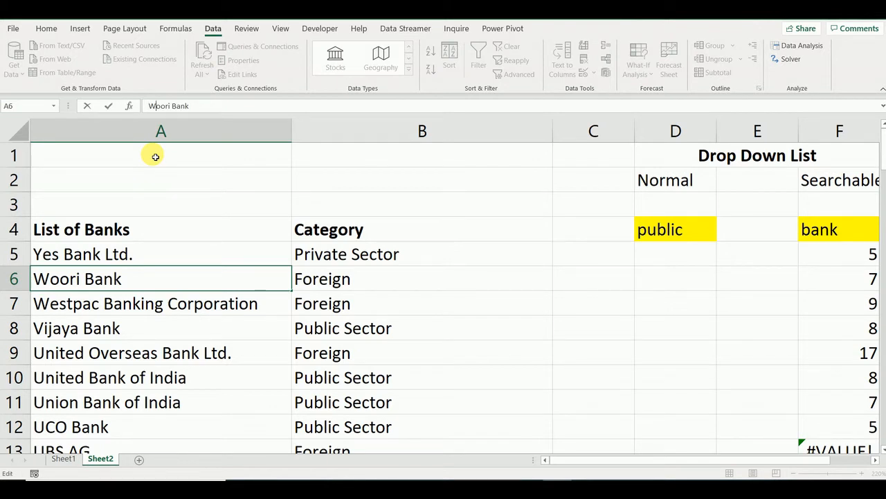
key(Right)
key(Right)
key(Right)
key(Right)
key(Return)
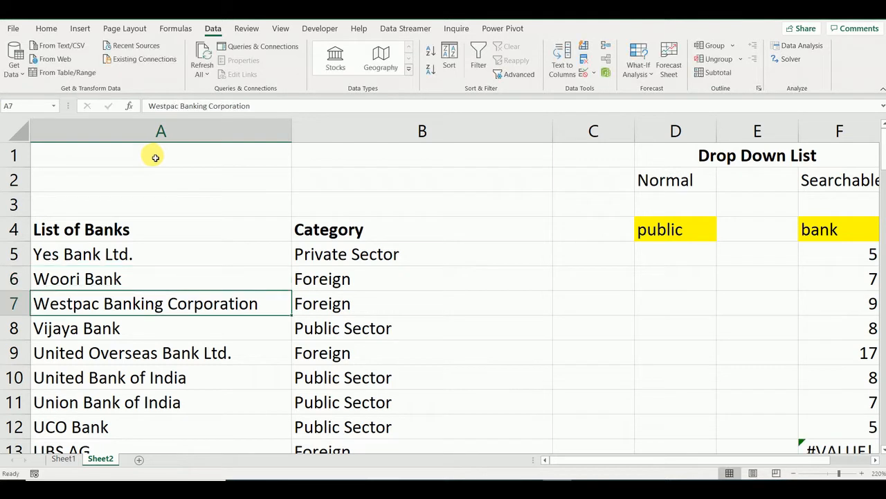
click(838, 255)
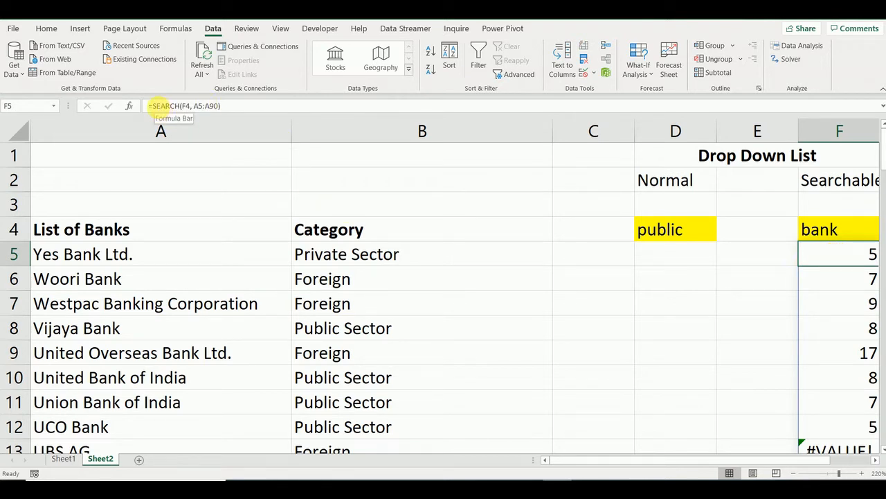
Step: Try wrapping the SEARCH formula in F5 in ISNUMBER, as =ISNUMBER(SEARCH(F4, A5:A90))
click(151, 106)
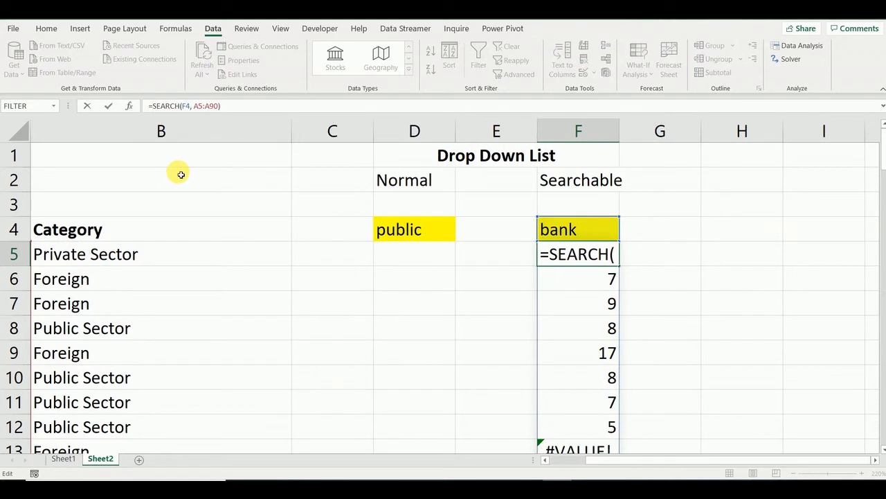
text(ix)
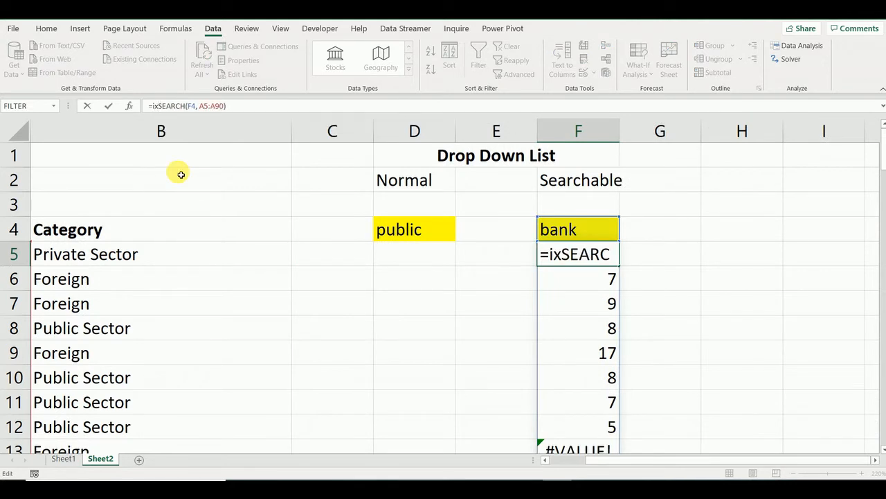
key(BackSpace)
text(snum)
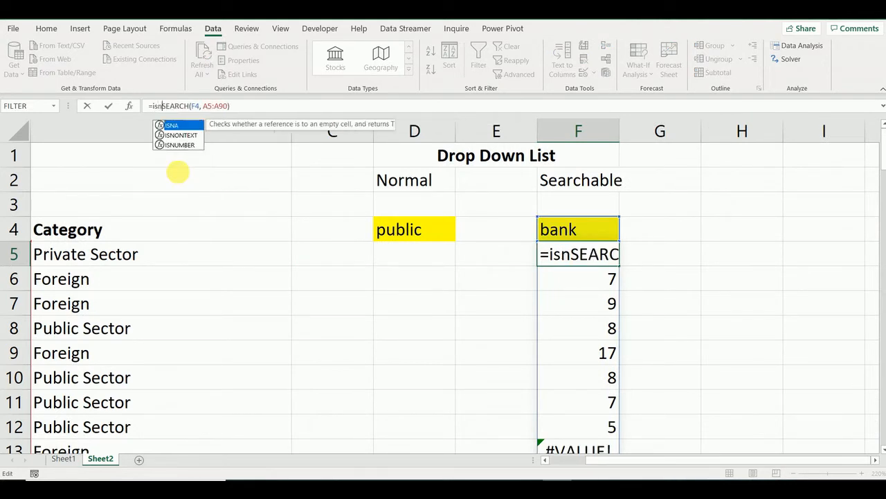
text(ber =)
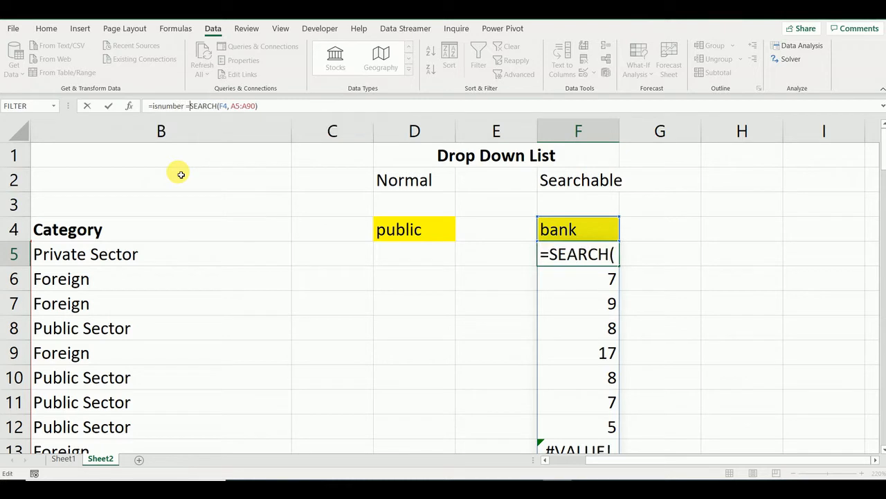
key(BackSpace)
key(BackSpace)
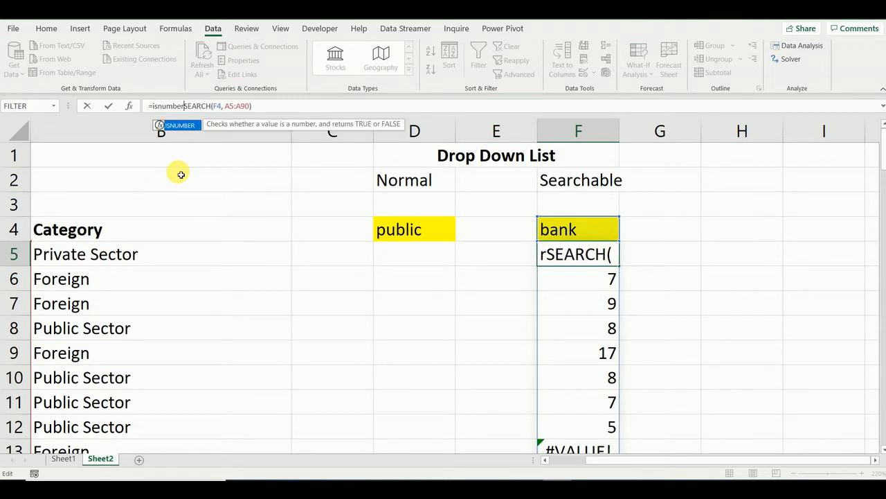
text(()
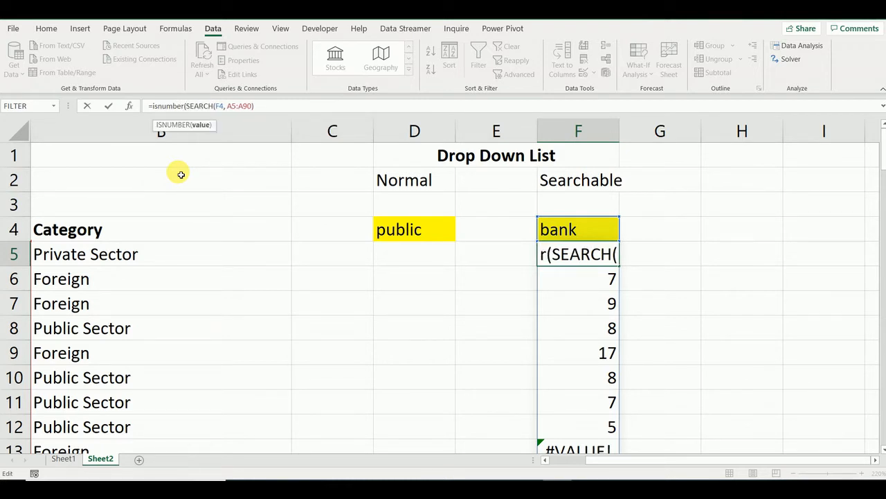
click(335, 108)
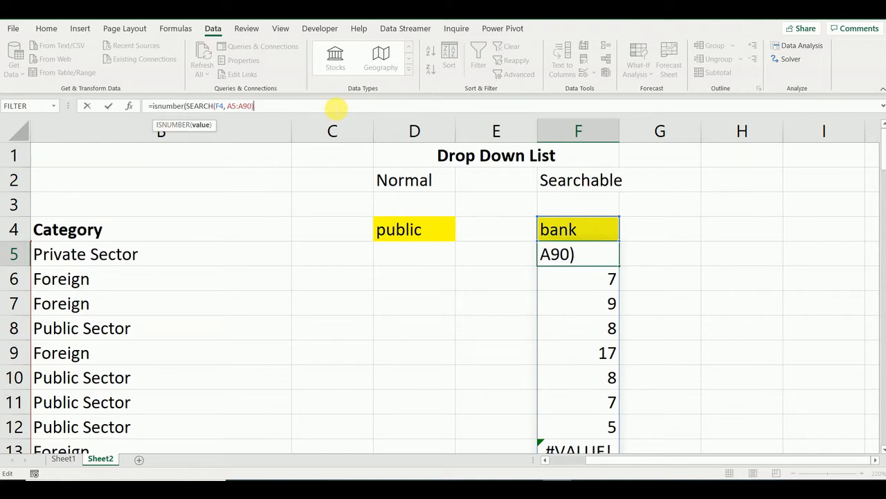
text())
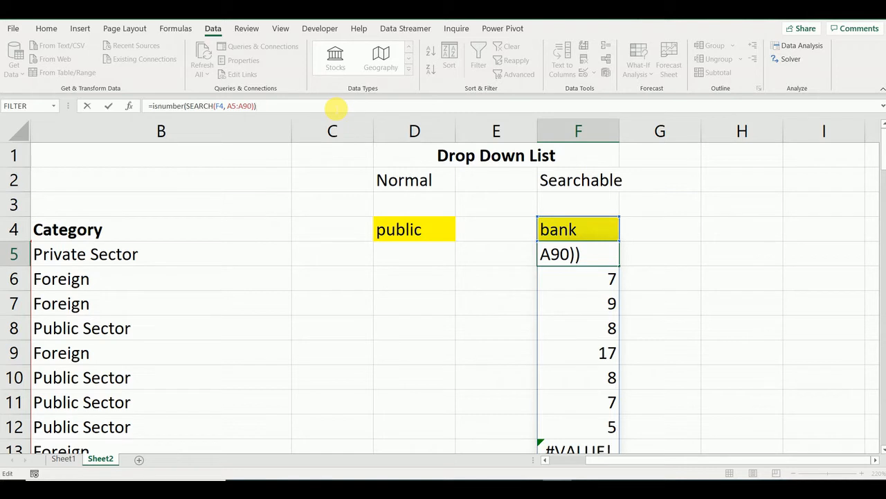
key(Return)
key(Up)
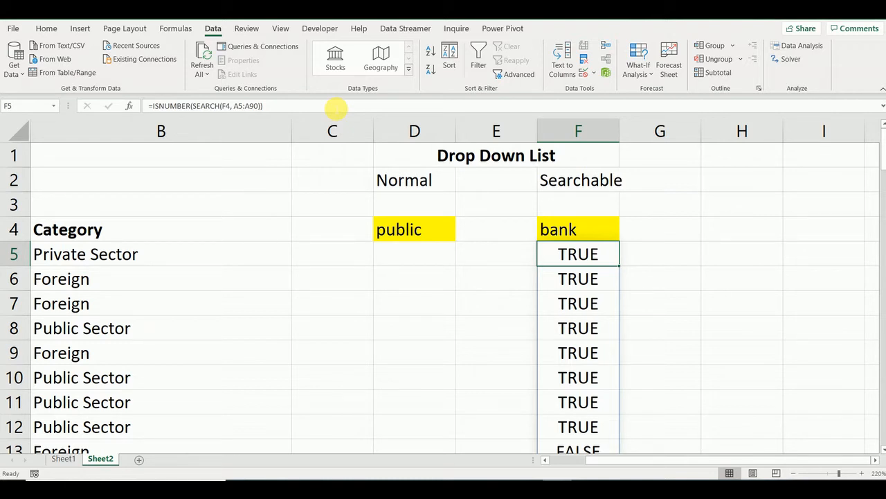
Step: Review the ISNUMBER results down column F from F5 to F18
key(Down)
key(Down)
key(Down)
key(Down)
key(Down)
key(Down)
key(Down)
key(Down)
key(Down)
key(Down)
key(Down)
key(Down)
key(Down)
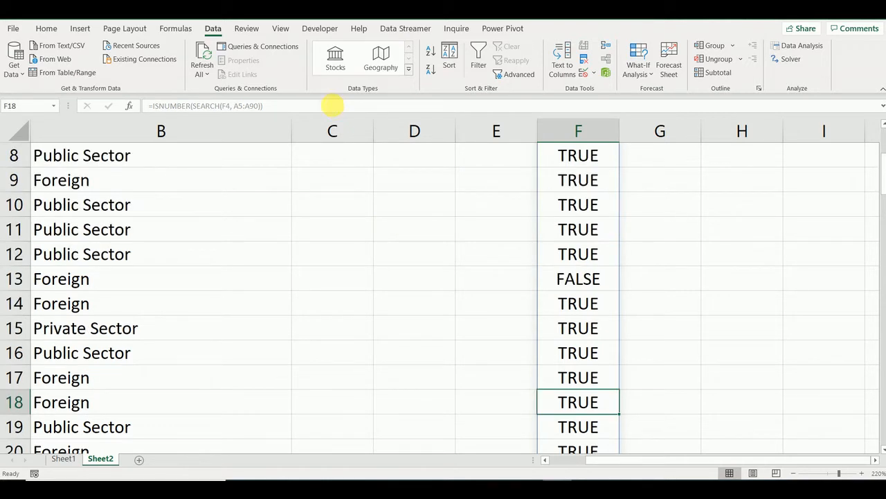
Step: Undo the ISNUMBER change in F5 and inspect the original SEARCH results in F13 and F23
key(ctrl+z)
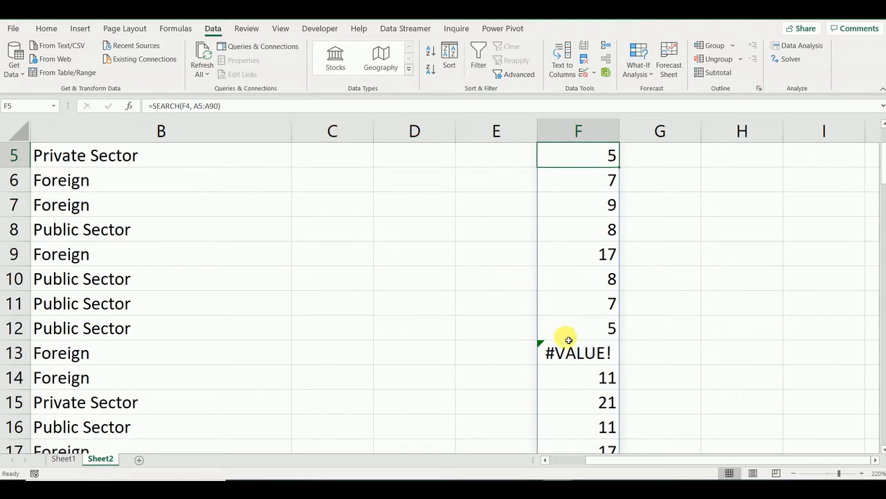
click(577, 360)
scroll(579, 362, down, 4)
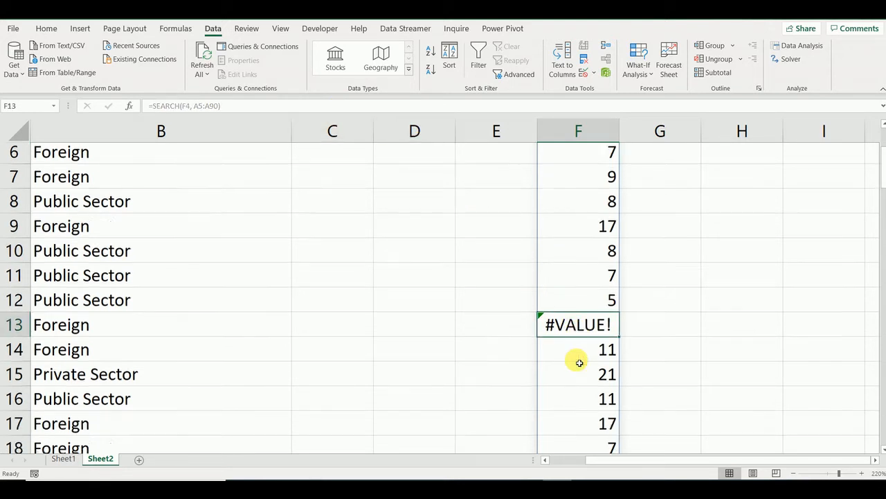
click(603, 303)
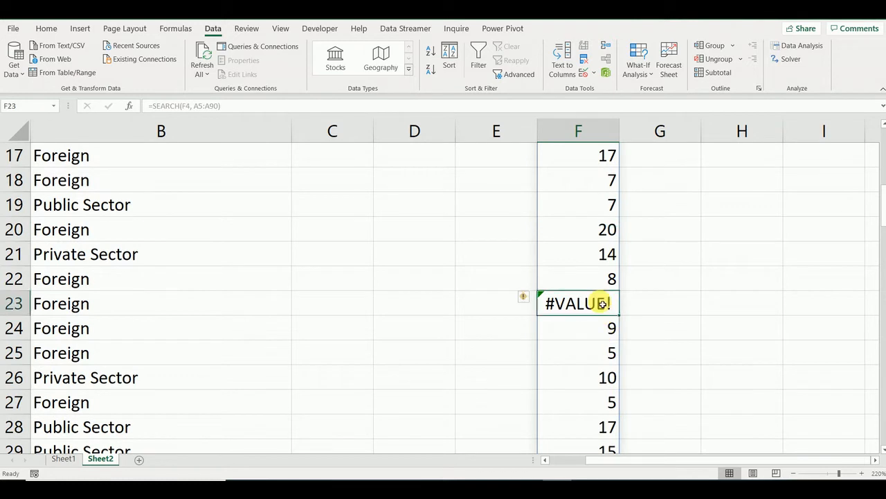
scroll(600, 300, up, 5)
Step: Change the formula in F5 to =ISNUMBER(SEARCH(F4, A5:A90)) so each bank name gives a logical result
click(574, 257)
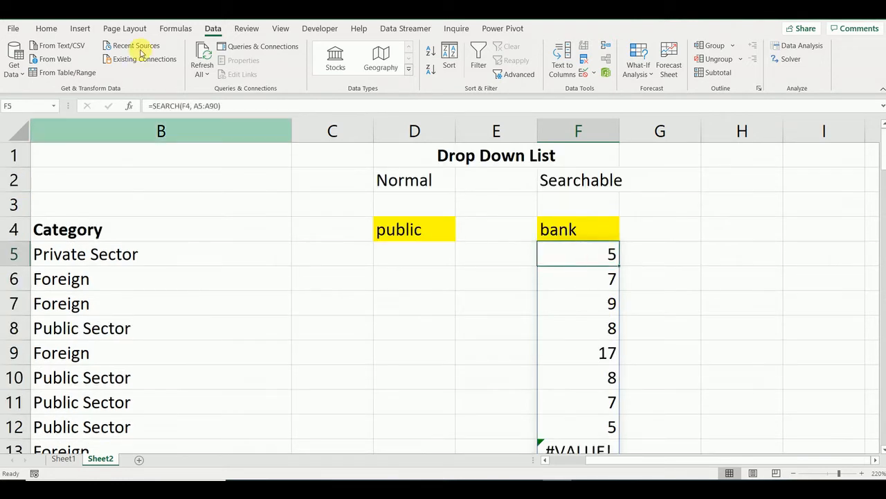
click(153, 106)
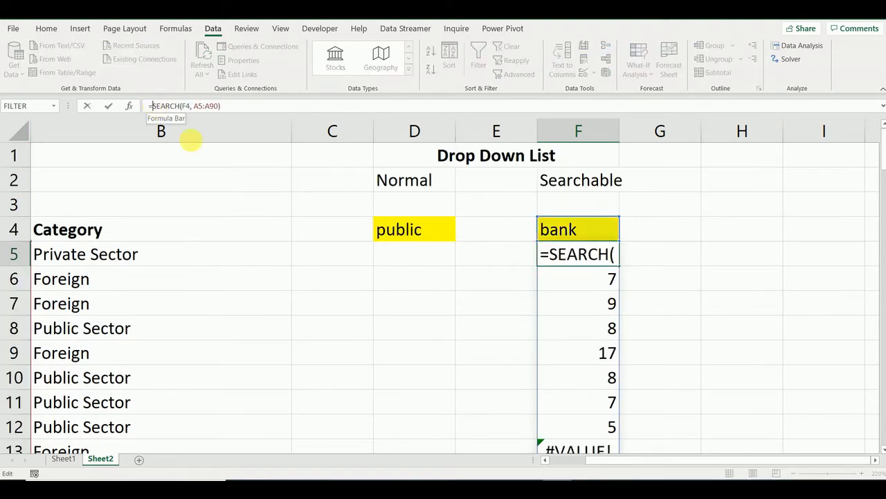
text(isnu)
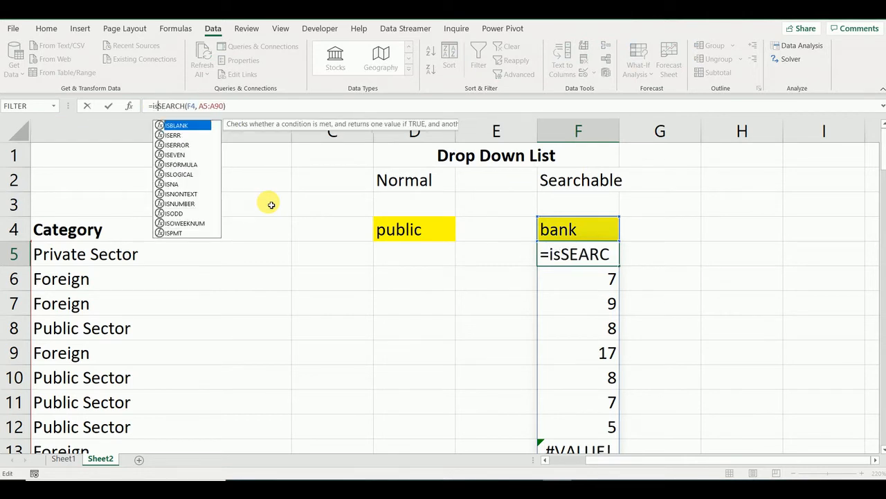
text(mber)
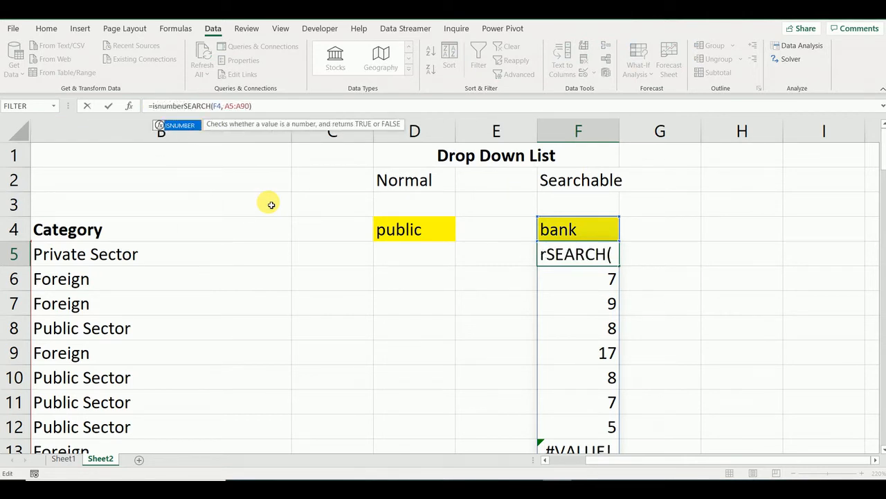
text(()
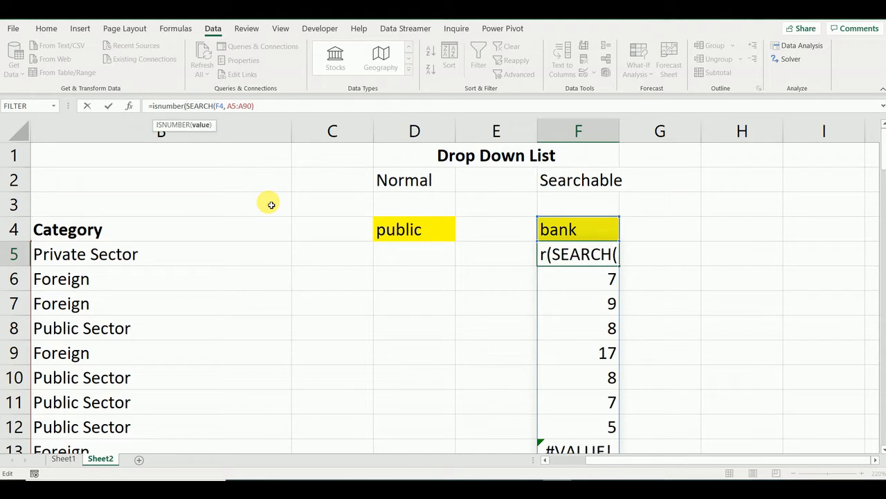
click(314, 106)
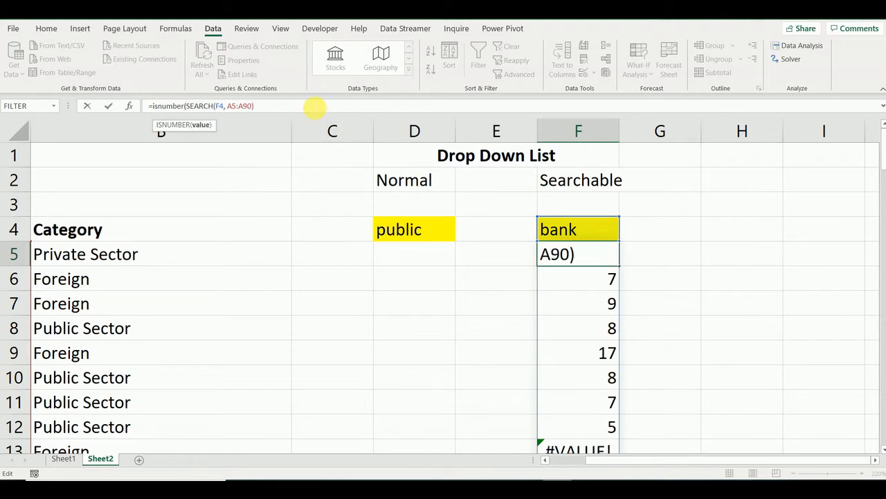
text())
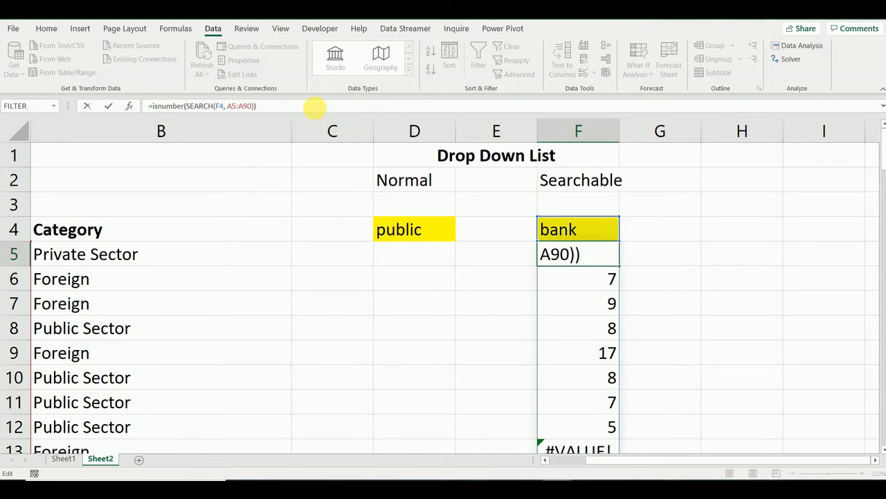
key(Return)
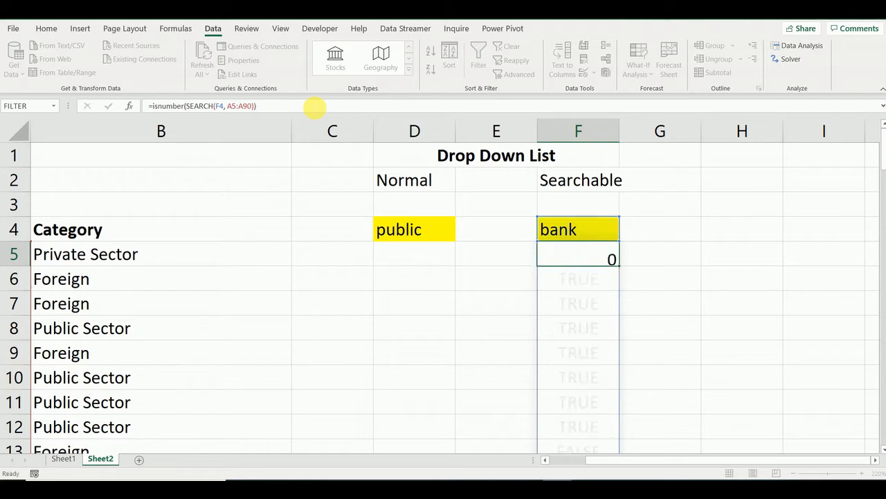
Step: Compare the ISNUMBER result in F13 with the bank name in cell A13
click(587, 451)
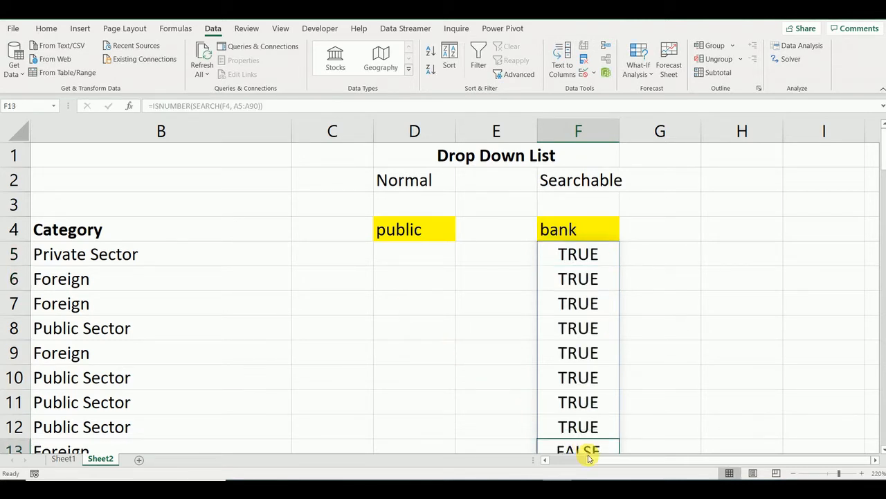
key(Left)
key(Left)
key(Left)
key(Left)
key(Left)
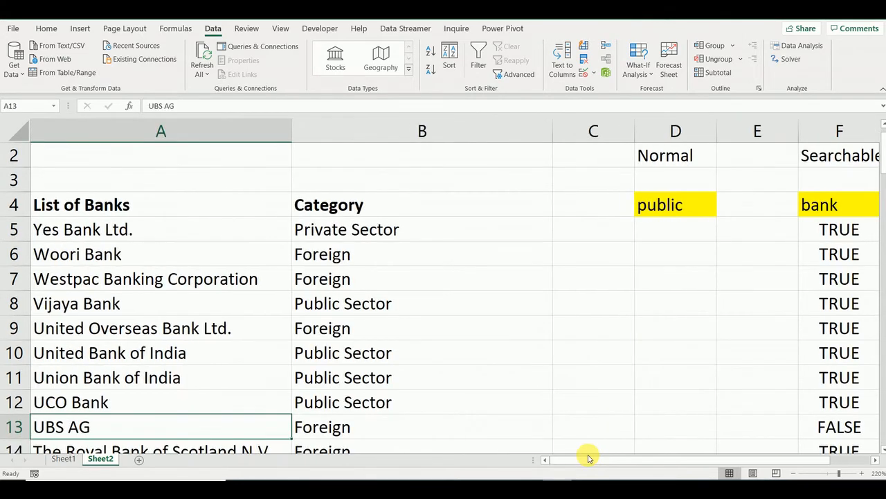
key(Right)
key(Right)
key(Right)
key(Right)
key(Right)
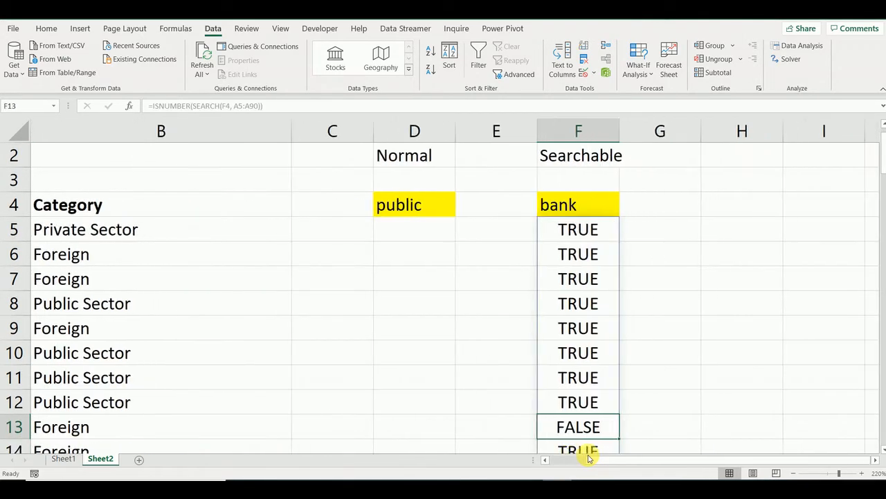
Step: Replace the search text in cell F4 with "yes"
key(Up)
key(Up)
key(Up)
key(Up)
key(Up)
key(Up)
key(Up)
key(Up)
key(Up)
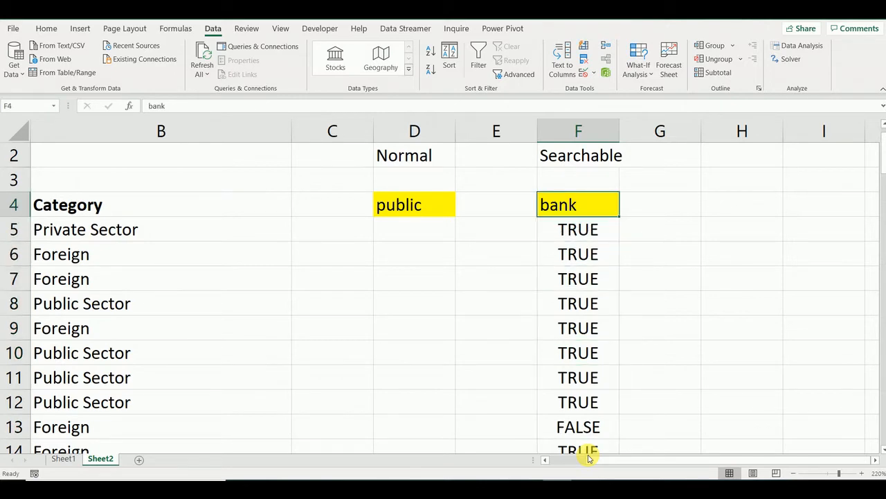
key(Left)
key(Left)
key(Left)
key(Left)
key(Left)
key(Right)
key(Right)
key(Right)
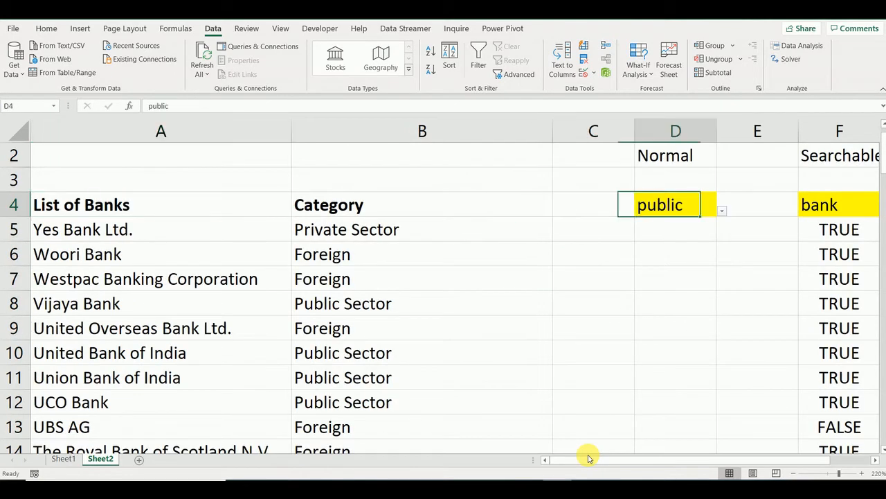
key(Right)
key(Right)
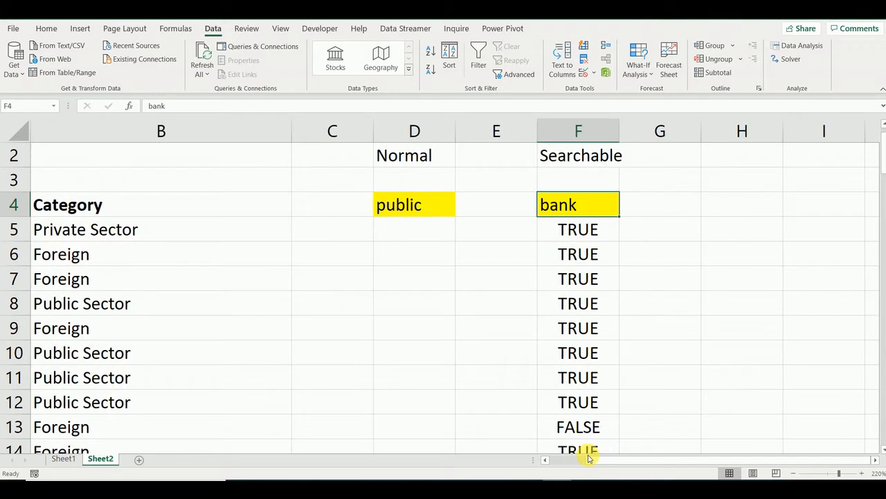
text(yes)
key(Return)
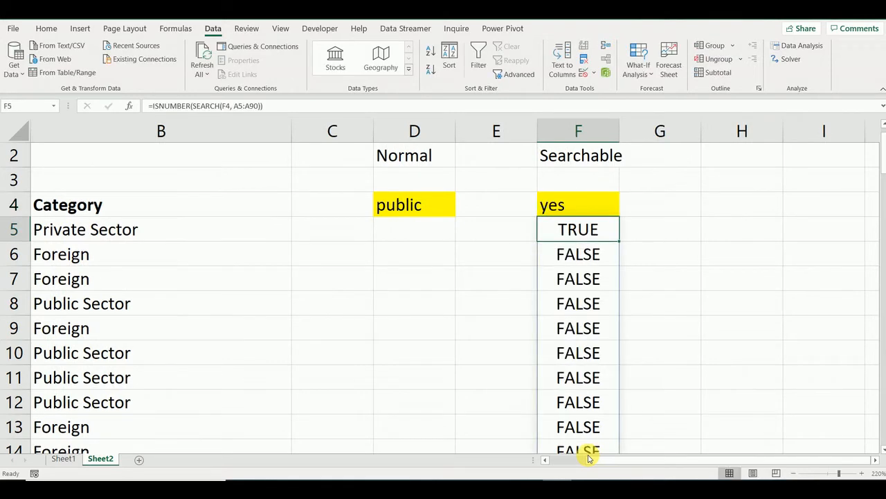
Step: Check the result in F5 against the bank name in cell A5 and return to F5
key(Left)
key(Left)
key(Left)
key(Left)
key(Left)
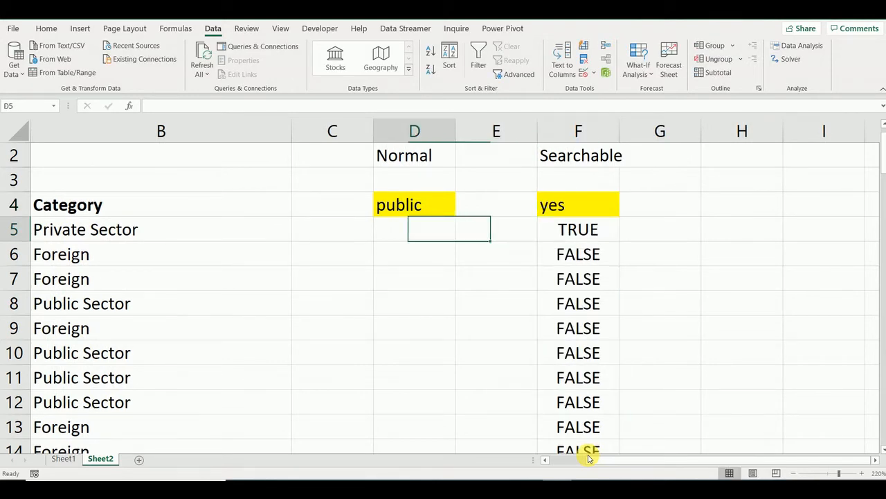
key(Right)
key(Right)
key(Right)
key(Right)
key(Right)
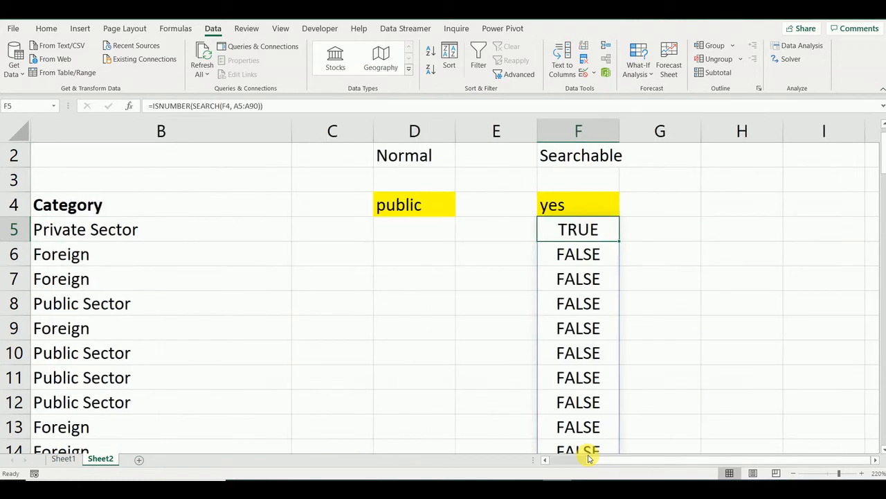
Step: Review the results for "yes" down column F as far as F41, and return to the search cell F4
key(Down)
key(Down)
key(Down)
key(Down)
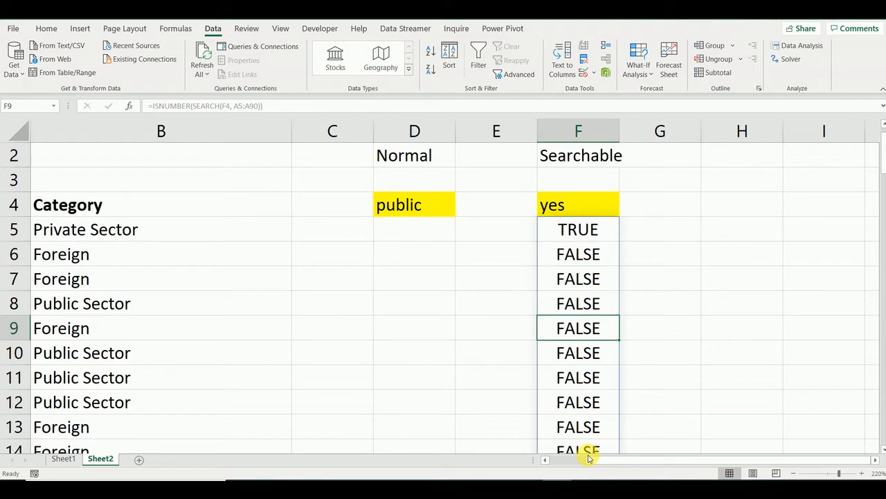
key(Down)
key(Down)
key(Down)
key(Down)
key(Down)
key(Down)
key(Down)
key(Down)
key(Down)
key(Down)
key(Down)
key(Down)
key(Down)
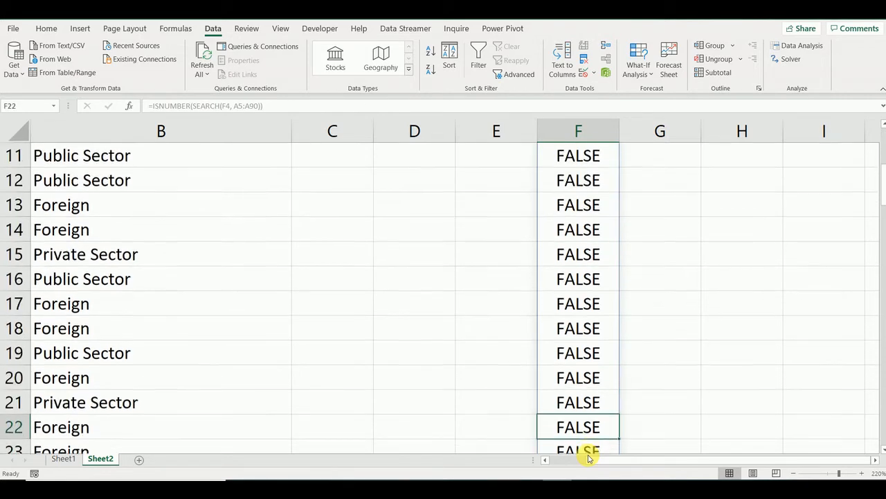
key(Down)
key(Down)
key(Down)
key(Down)
key(Down)
key(Down)
key(Down)
key(Down)
key(Down)
key(Down)
key(Down)
key(Down)
key(Down)
key(Down)
key(Down)
key(Down)
key(Down)
key(Down)
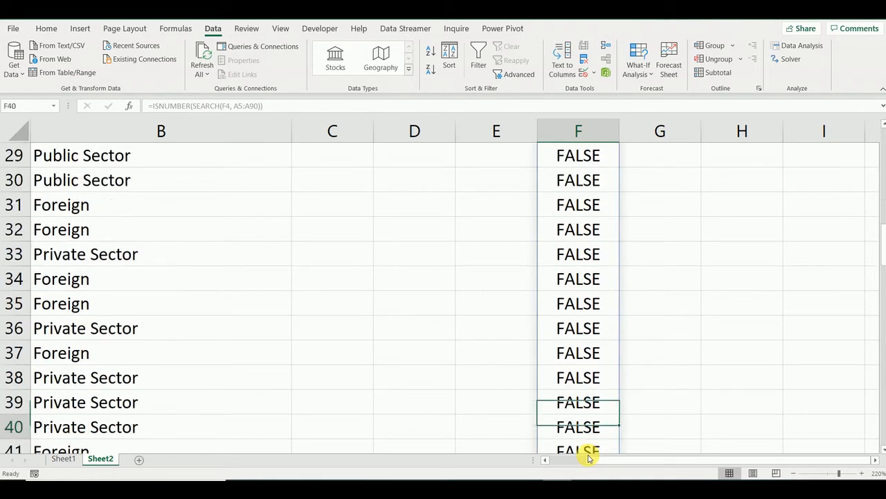
key(Down)
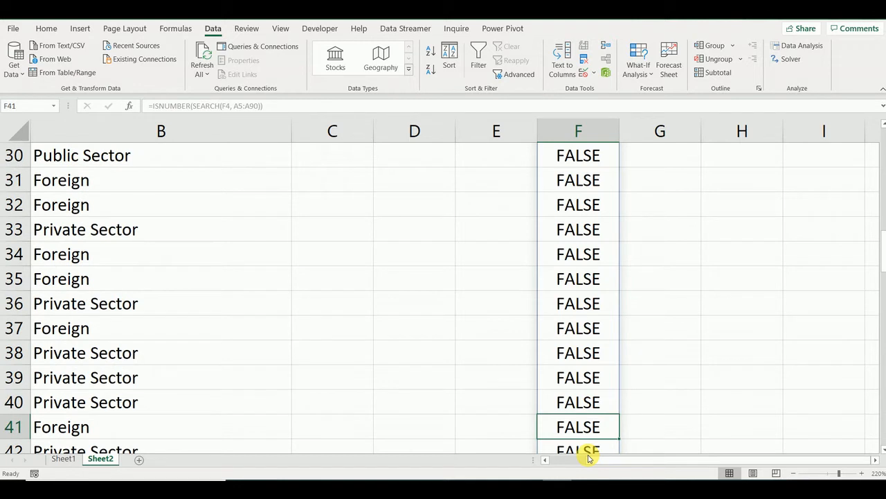
key(ctrl+Up)
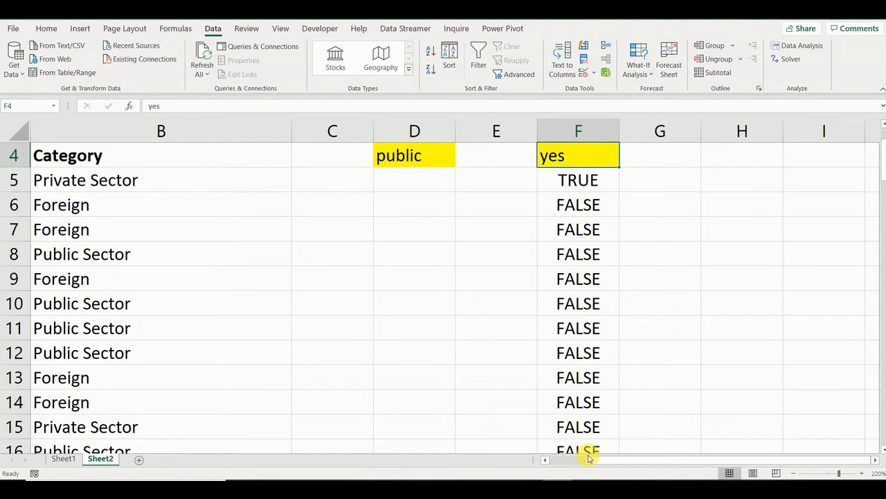
Step: Wrap the ISNUMBER formula in cell F5 in a FILTER function with A5:A90 as its array argument
key(Down)
key(ctrl+shift+Down)
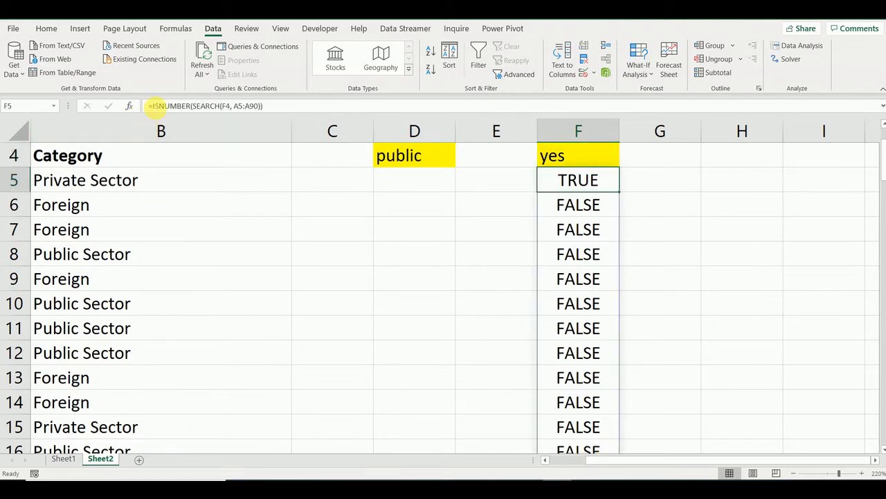
click(154, 106)
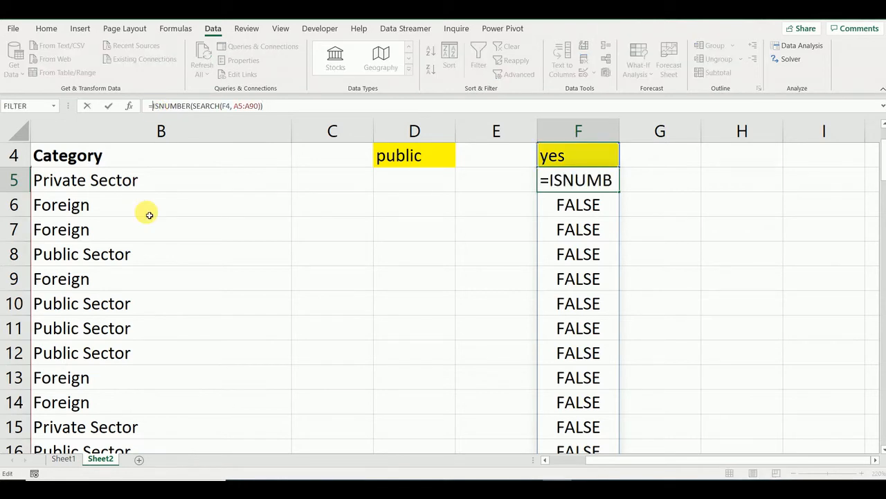
text(filter)
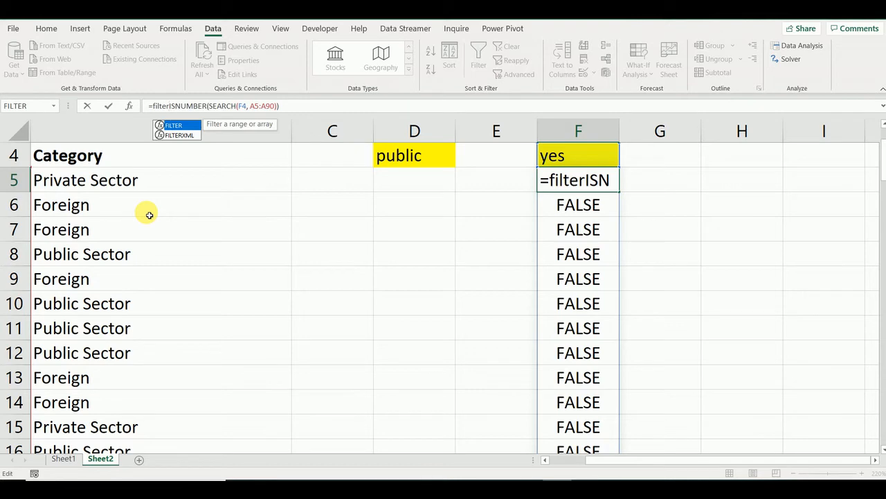
text(()
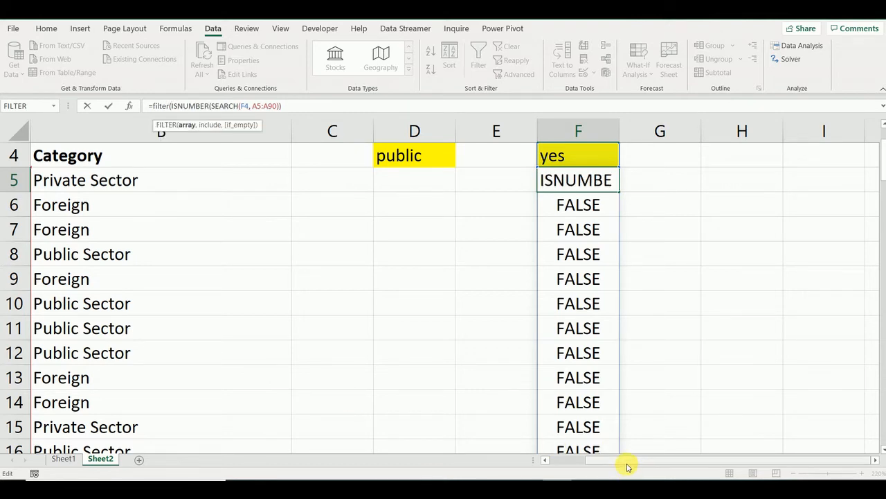
drag(627, 468, 524, 461)
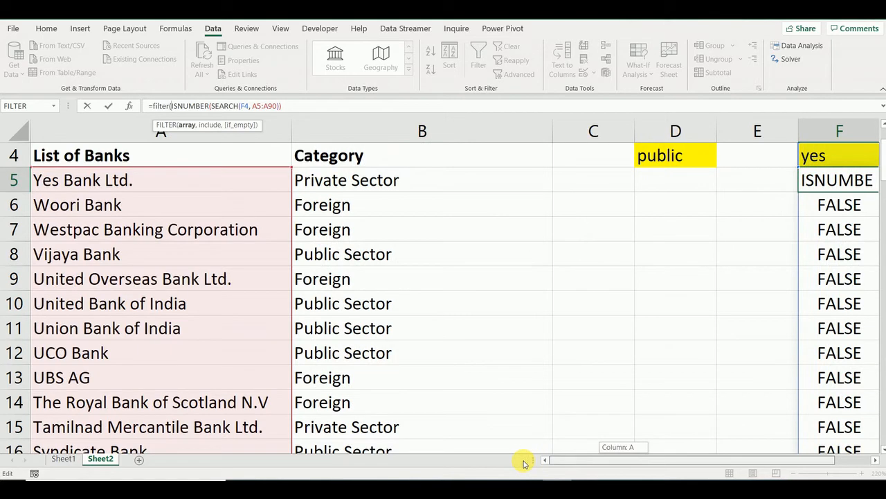
click(78, 180)
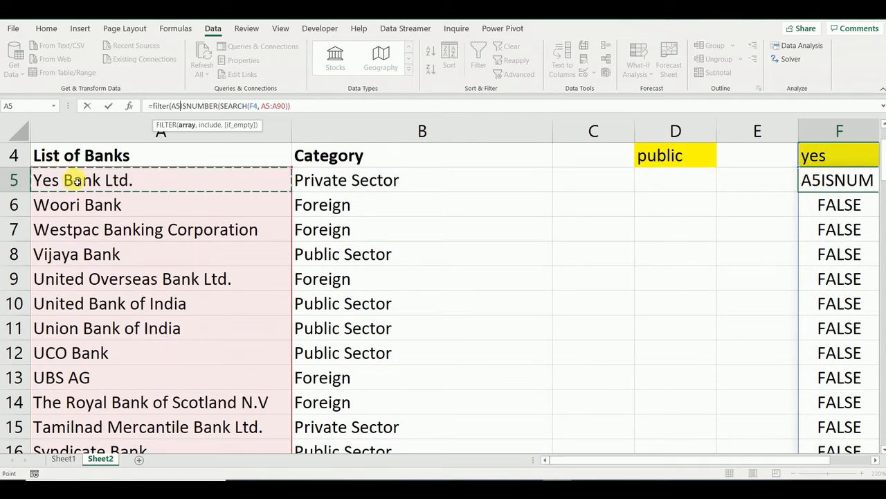
key(ctrl+shift+Down)
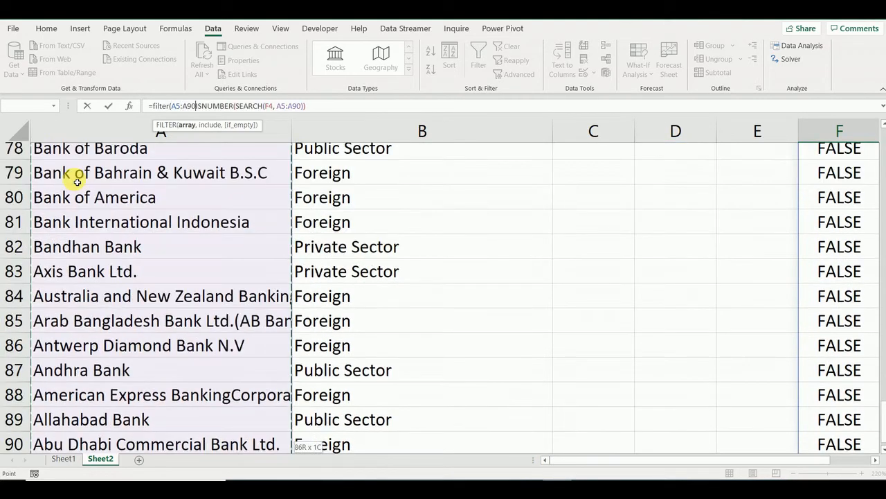
text(,)
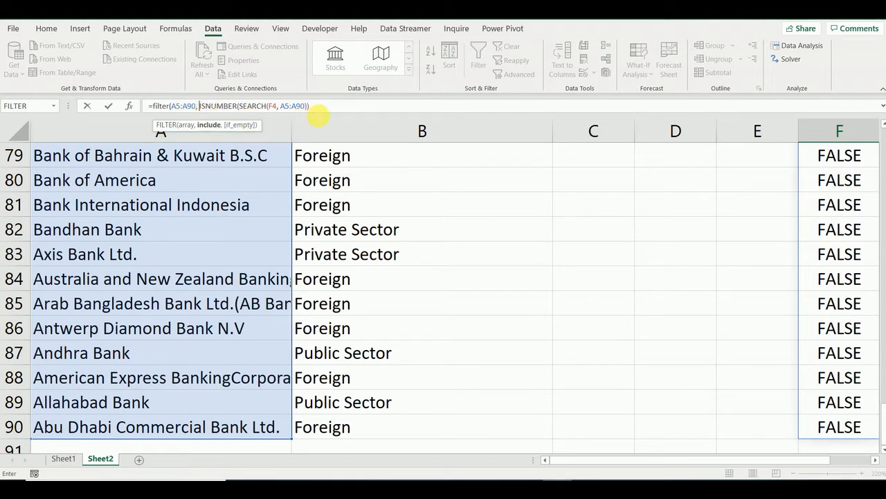
Step: Complete the FILTER formula in F5 with an empty string "" as the if_empty argument and enter it
click(342, 108)
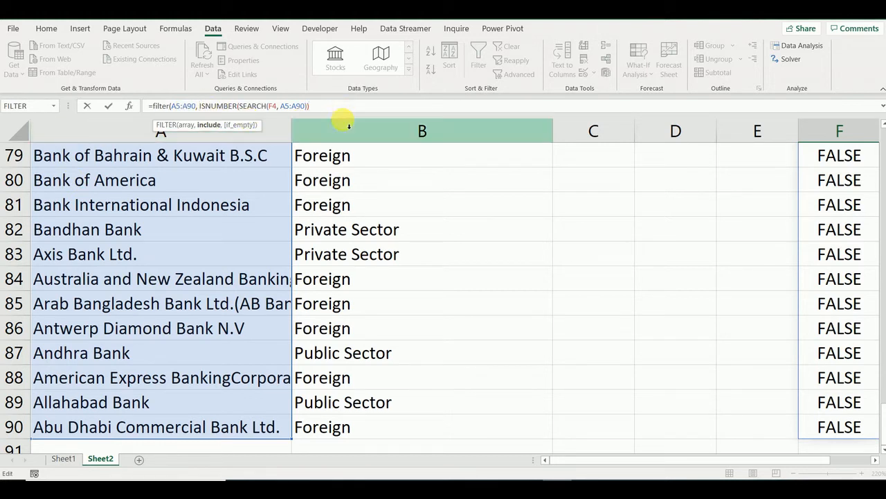
text(,)
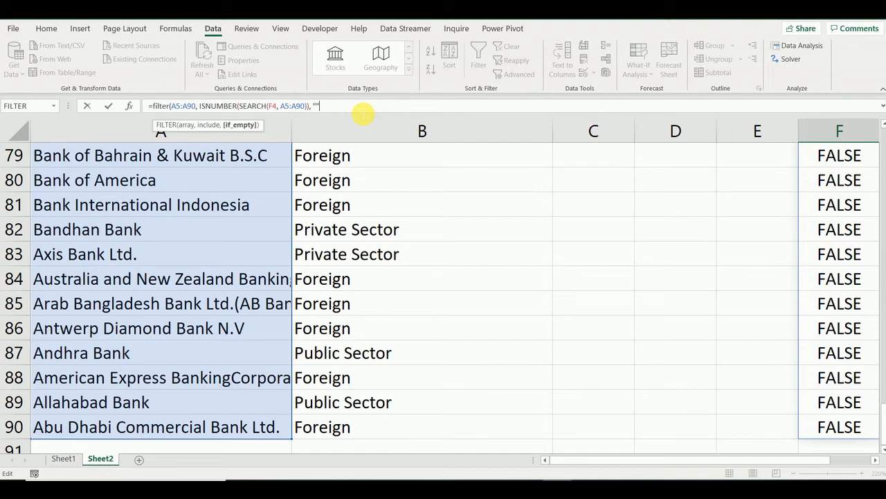
text())
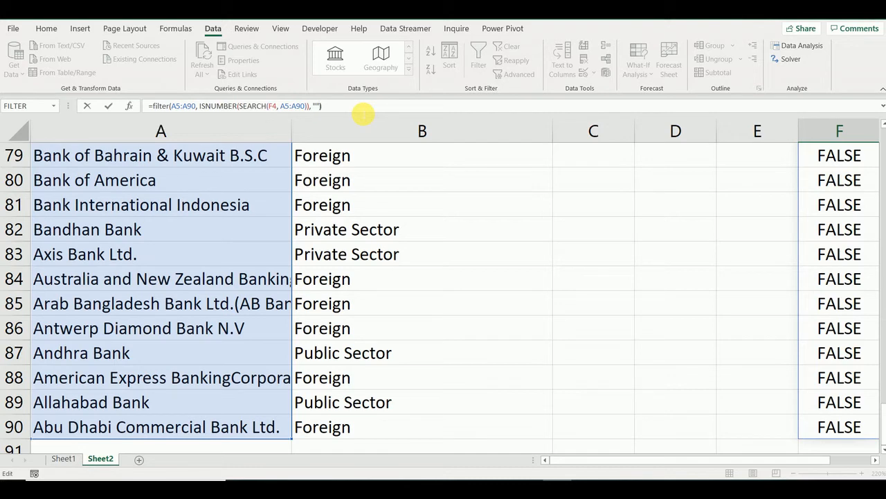
key(Return)
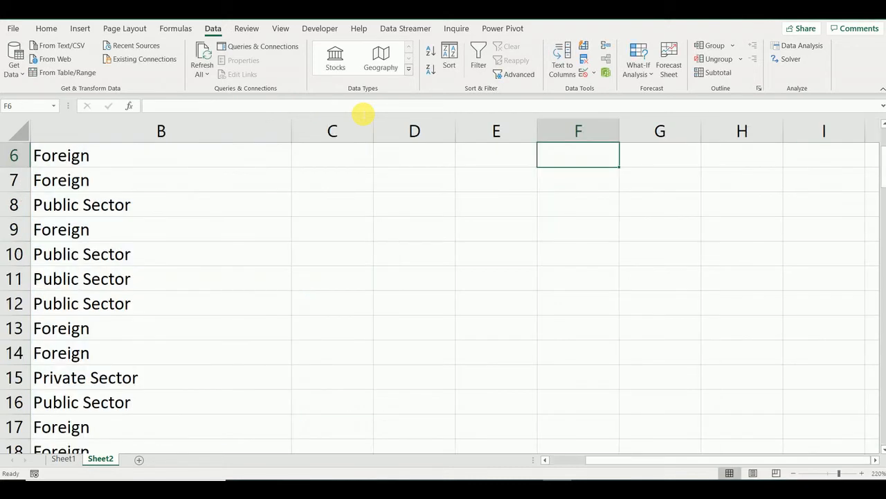
Step: Check the FILTER result in F5 and replace the search text in cell F4 with "bank of"
key(Up)
key(Up)
key(Up)
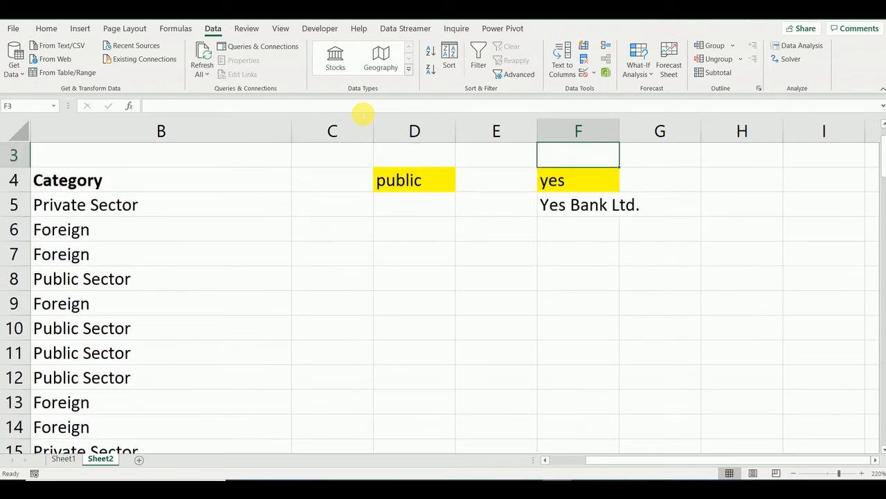
key(Down)
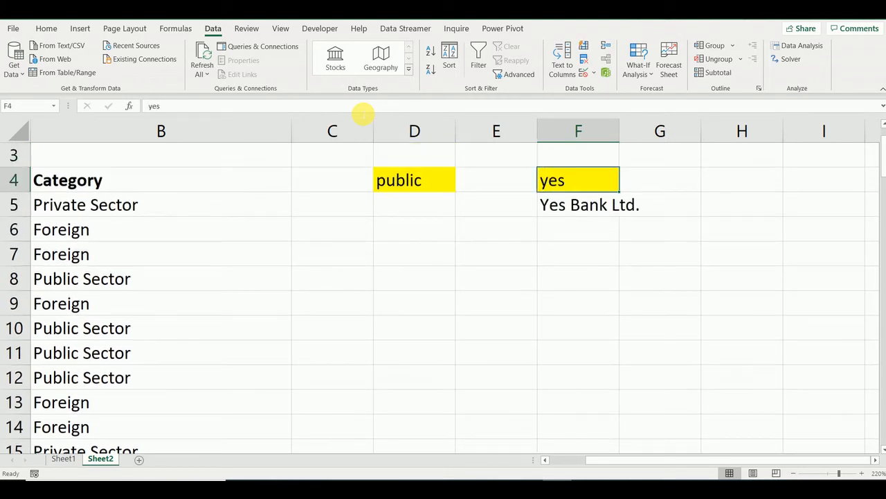
key(Down)
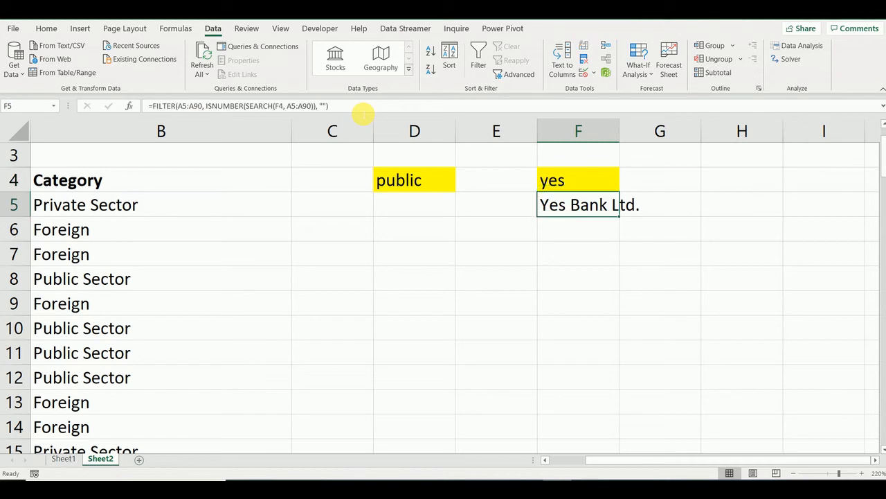
key(Up)
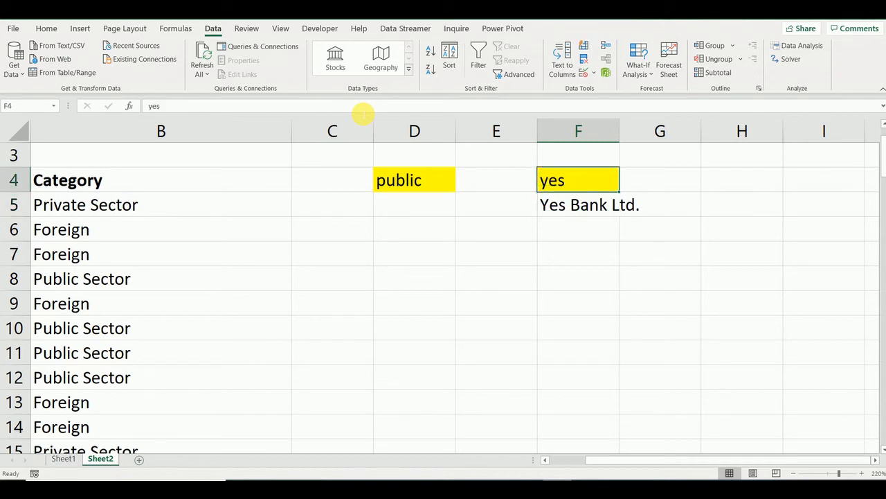
text(bank of)
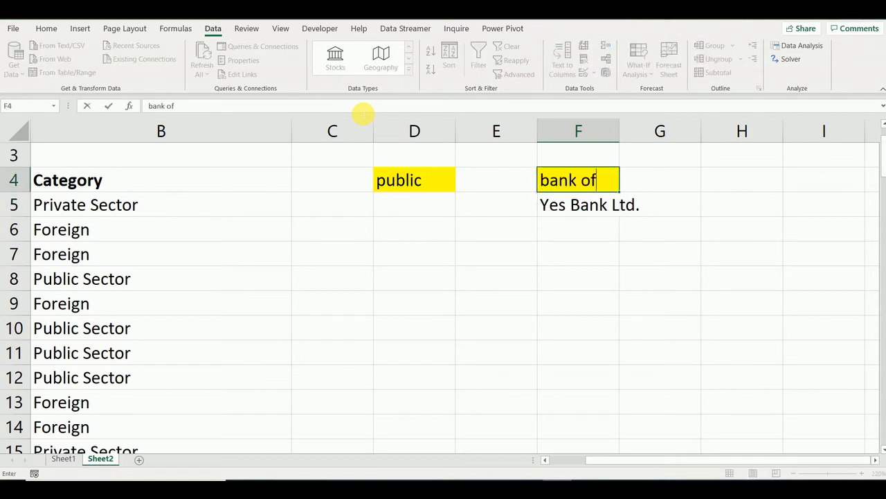
key(Return)
Step: Review the filtered bank names down column F to the end of the list, and return to F5
key(Down)
key(Down)
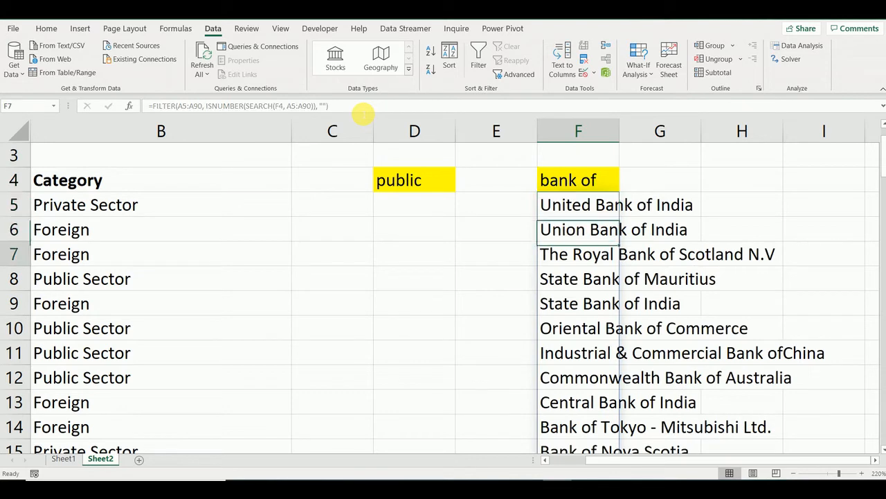
key(Down)
key(Down)
key(Down)
key(Down)
key(Down)
key(Down)
key(Down)
key(Down)
key(Down)
key(Down)
key(Down)
key(Down)
key(Down)
key(Down)
key(Down)
key(Down)
key(Down)
key(Down)
key(Down)
key(Down)
key(Up)
key(Up)
key(Up)
key(Up)
key(Up)
key(Up)
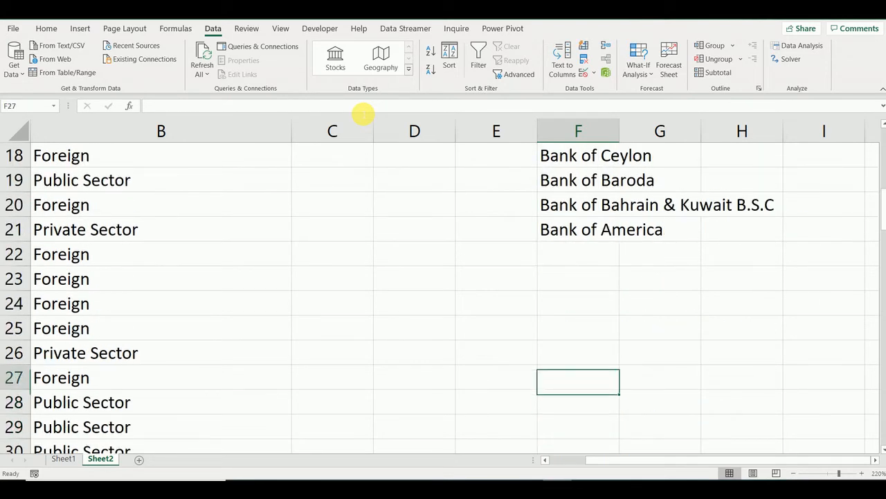
key(Up)
key(Up)
key(Up)
key(Up)
key(Up)
key(Up)
key(Up)
key(Up)
key(Up)
key(Up)
key(Up)
key(Up)
key(Up)
key(Up)
key(Up)
key(Up)
key(Up)
key(Up)
key(Up)
key(Up)
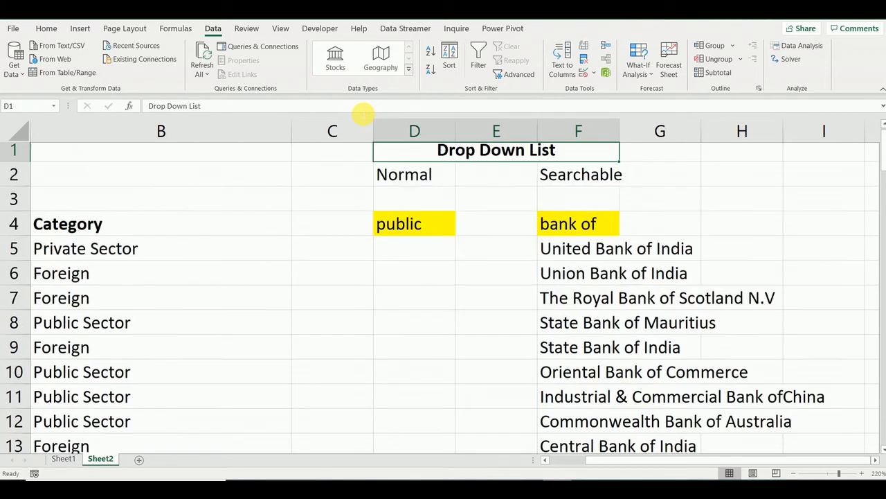
key(Down)
key(Down)
key(Down)
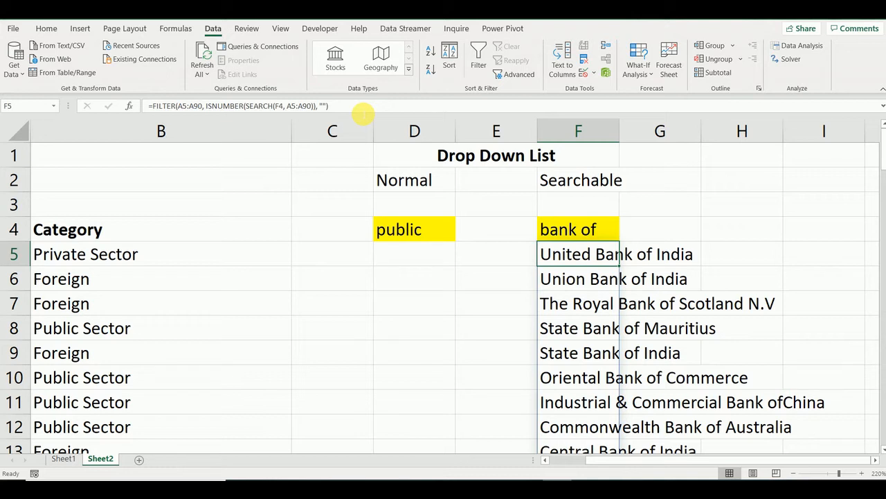
Step: Examine the order of the filtered bank names from F5 to F9 and return to F5
key(Down)
key(Up)
key(Down)
key(Down)
key(Down)
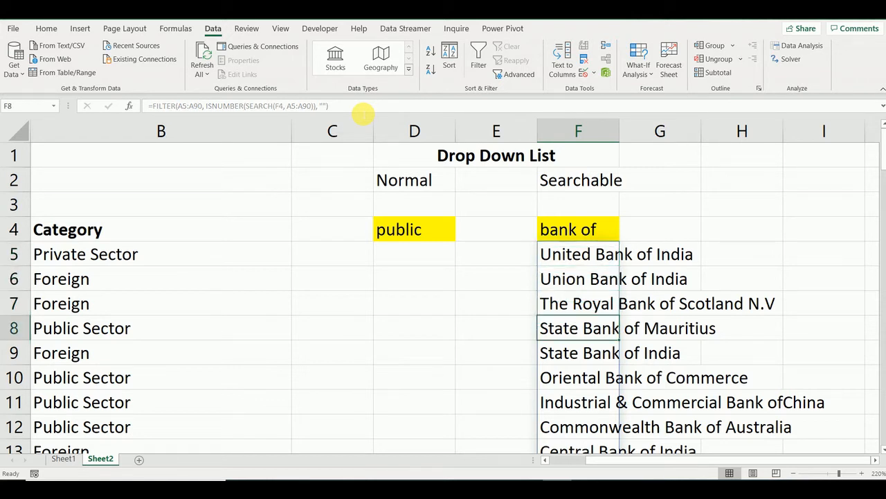
key(Down)
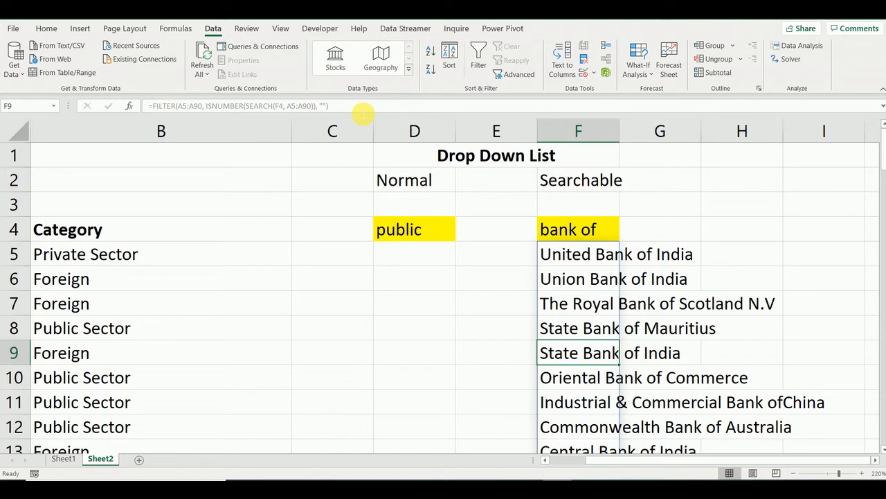
key(Up)
key(Up)
key(Up)
key(Up)
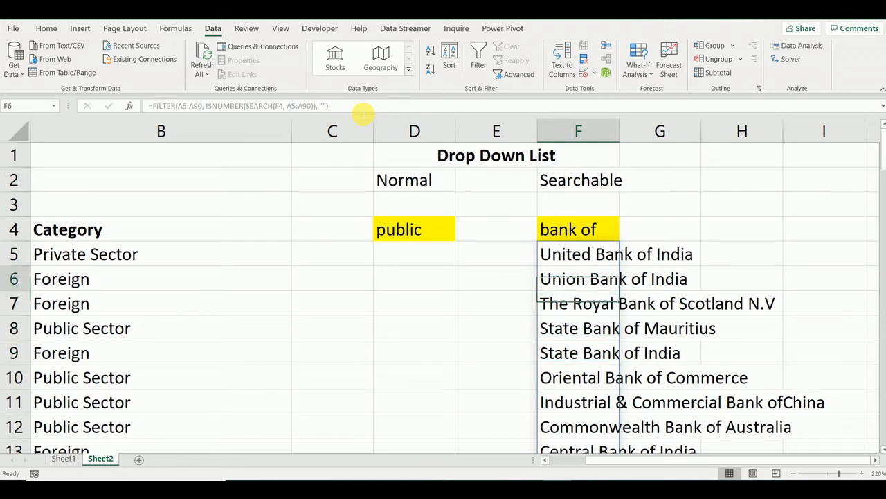
Step: Wrap the FILTER formula in cell F5 in a SORT function
click(158, 105)
text(sort)
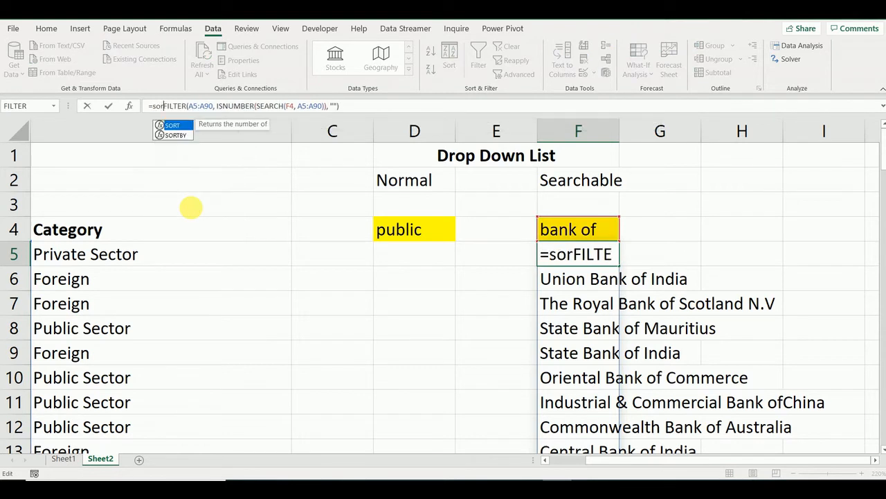
text(()
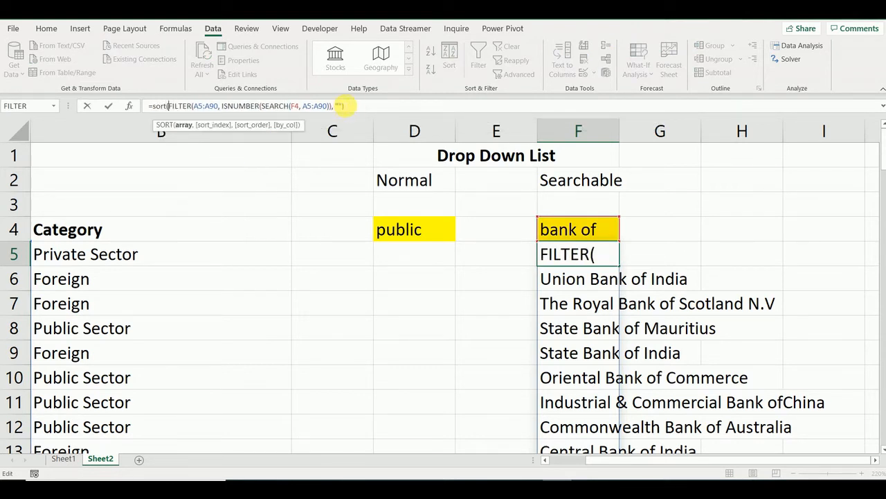
click(350, 106)
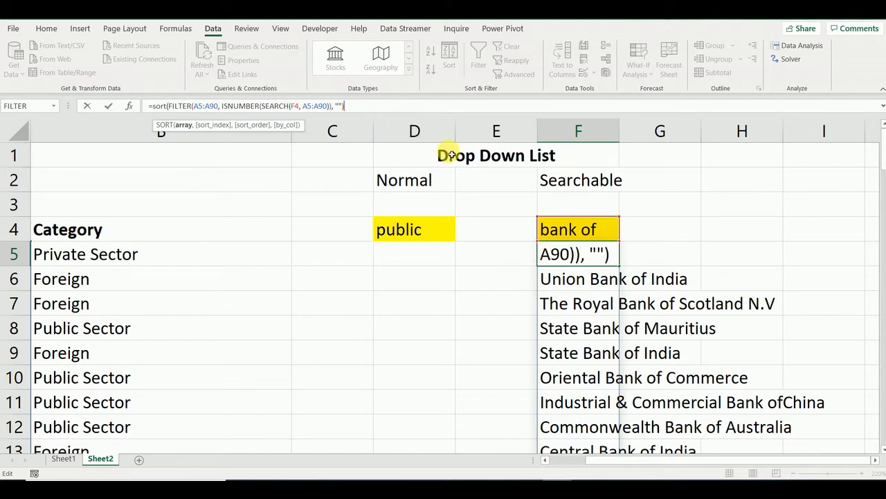
text())
key(Return)
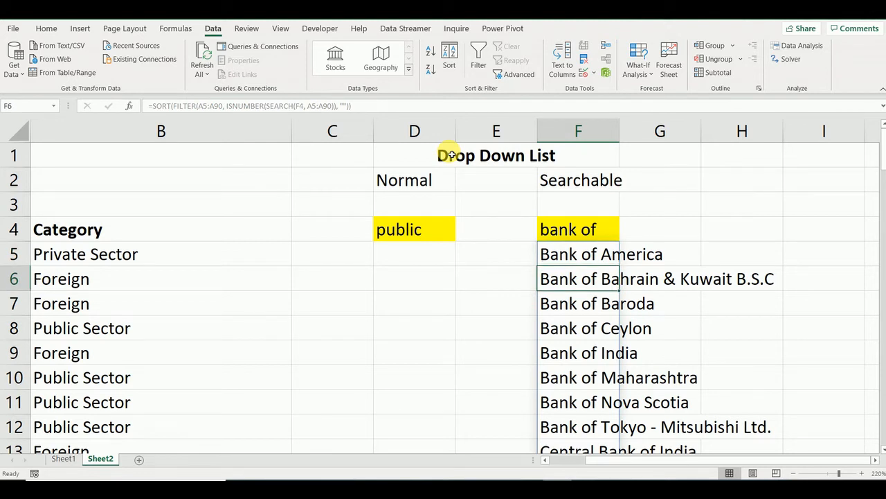
Step: Check the alphabetical order of the bank names down to F8 and return to the search cell F4
key(Down)
key(Down)
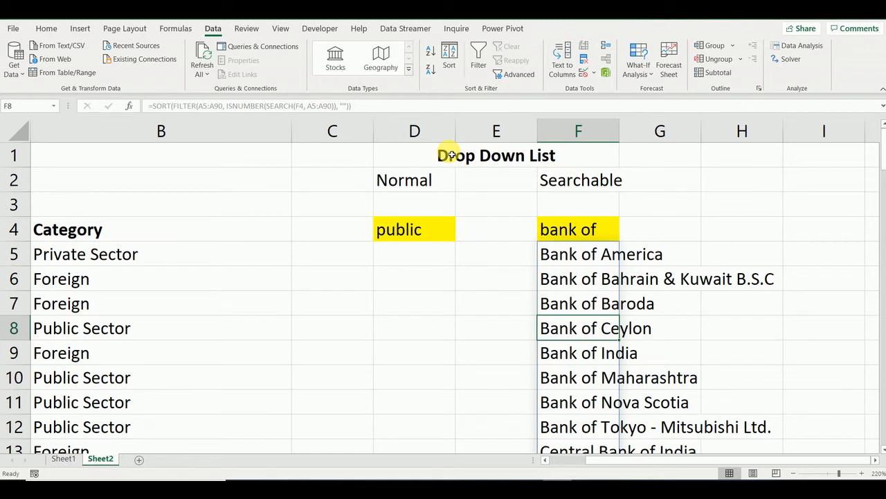
key(Up)
key(Up)
key(Up)
key(Up)
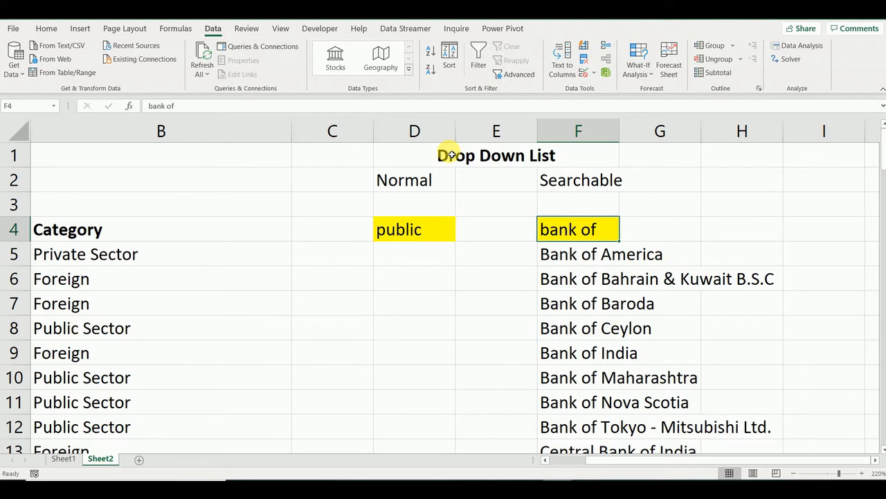
Step: Select the complete SORT formula text in cell F5 and leave the cell without editing it
key(Down)
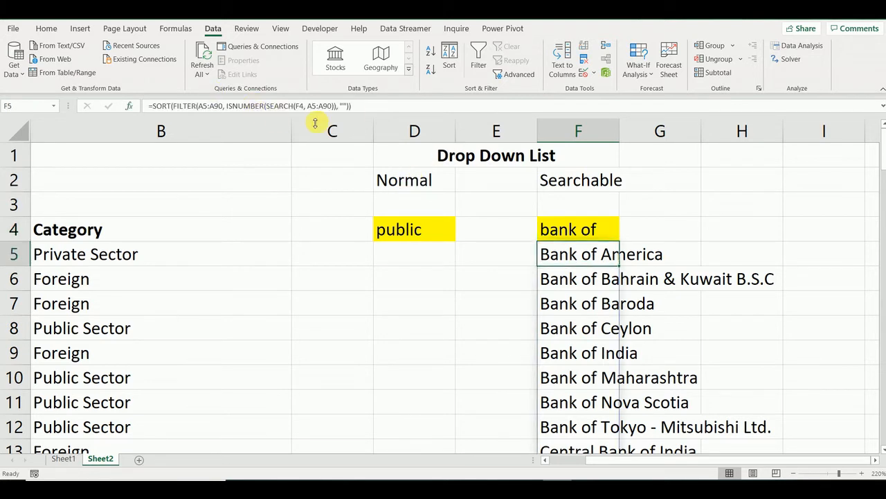
click(381, 108)
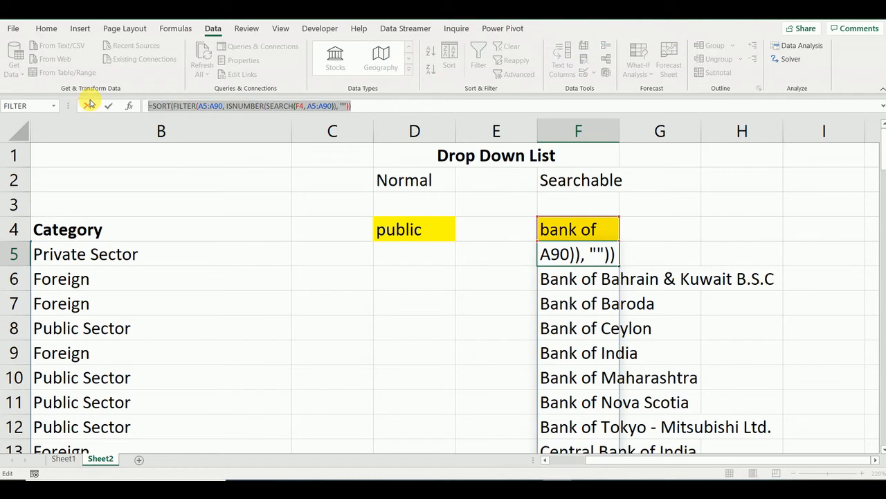
click(88, 105)
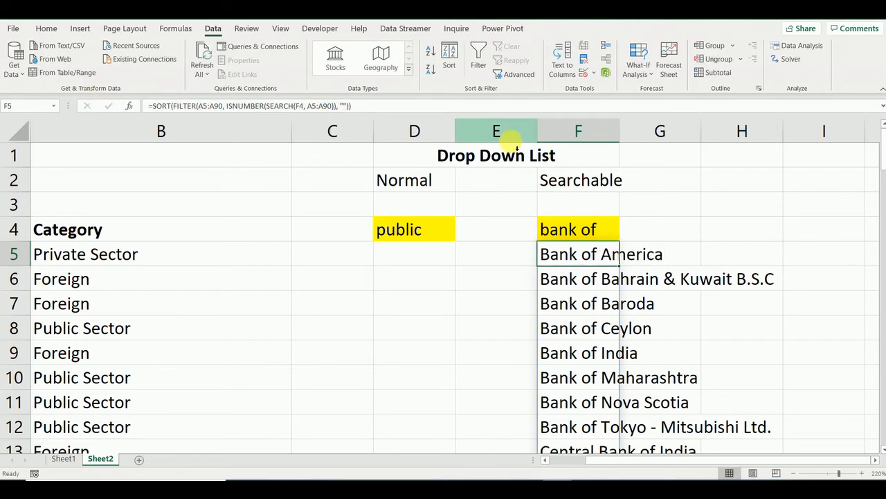
Step: Add list data validation to the search cell F4 with the spilled range =$F$5# as its source
click(586, 231)
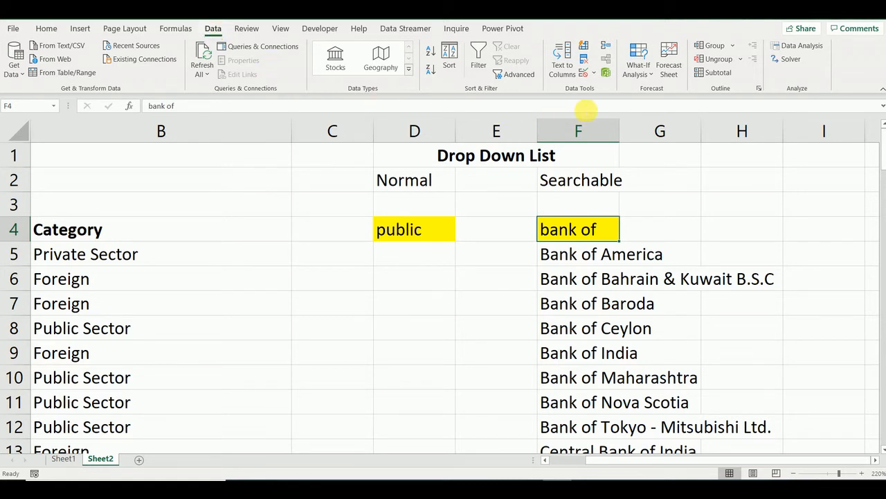
click(593, 74)
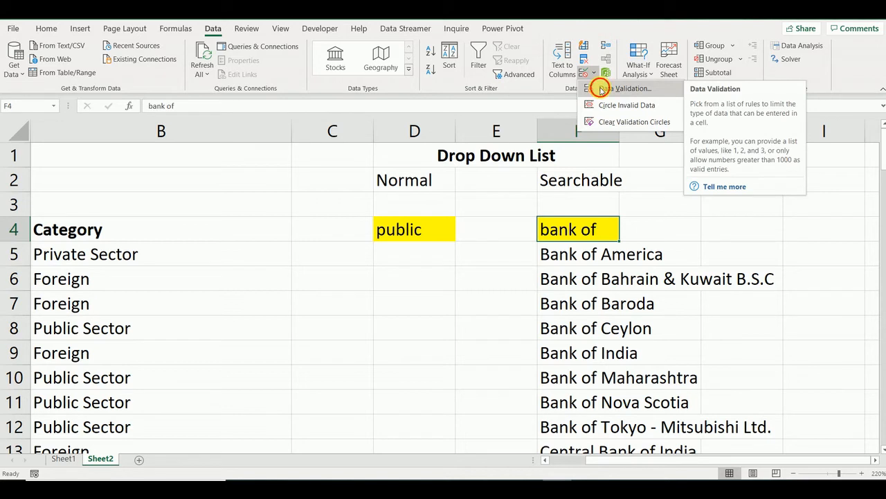
click(601, 90)
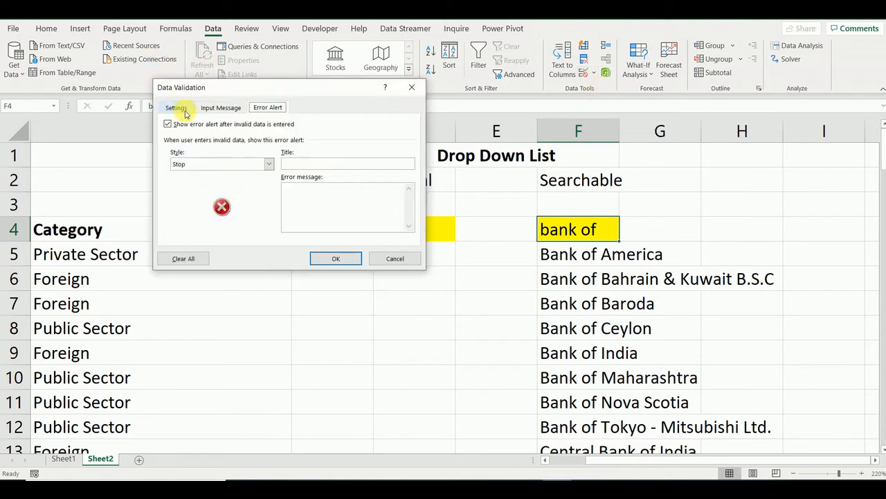
click(192, 110)
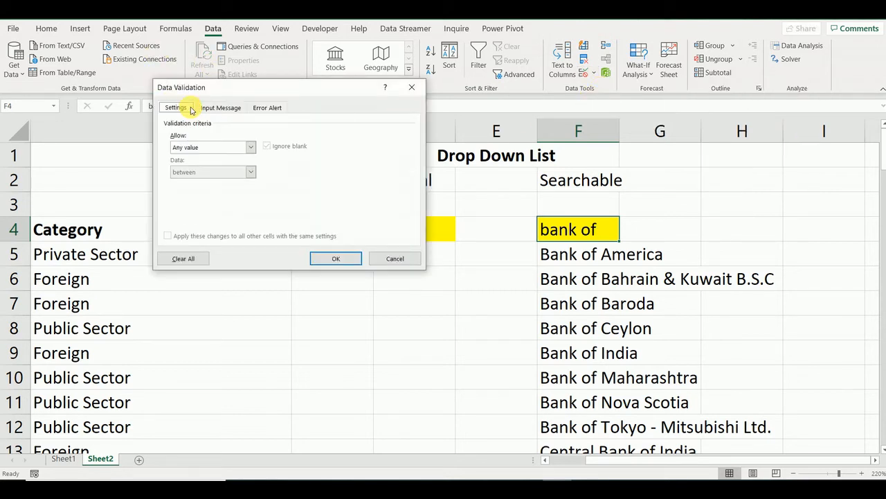
click(232, 151)
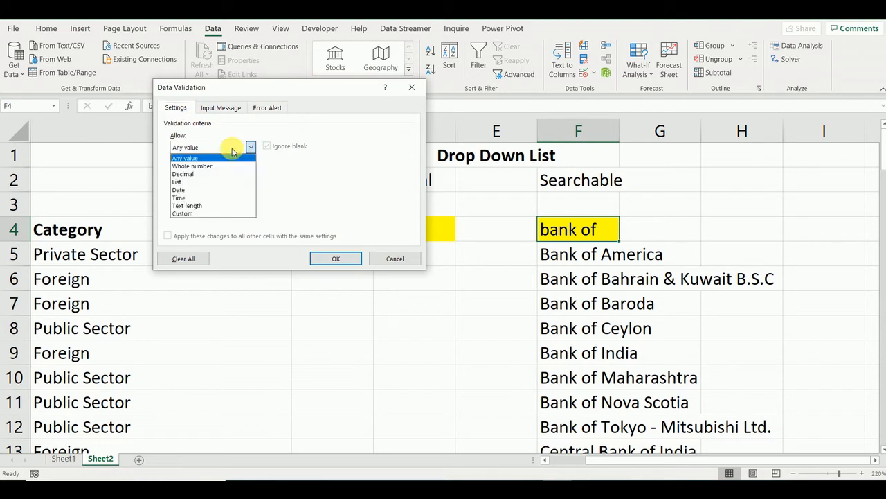
click(218, 182)
click(213, 199)
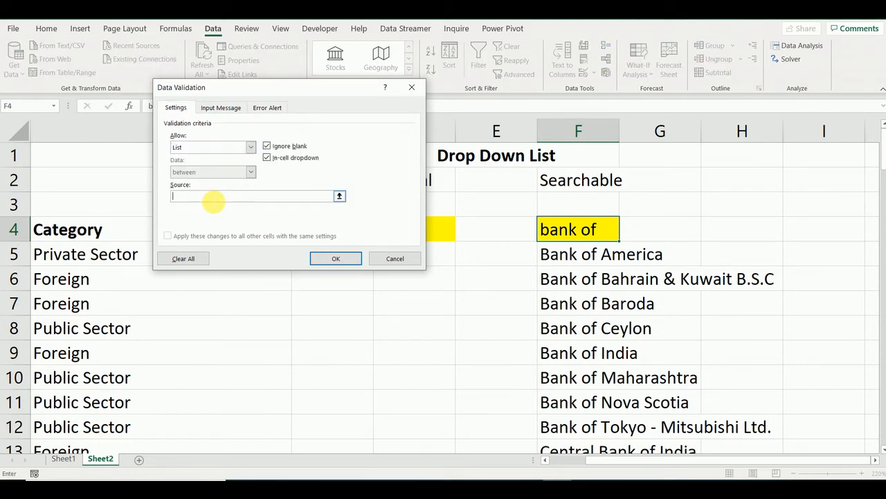
text(=)
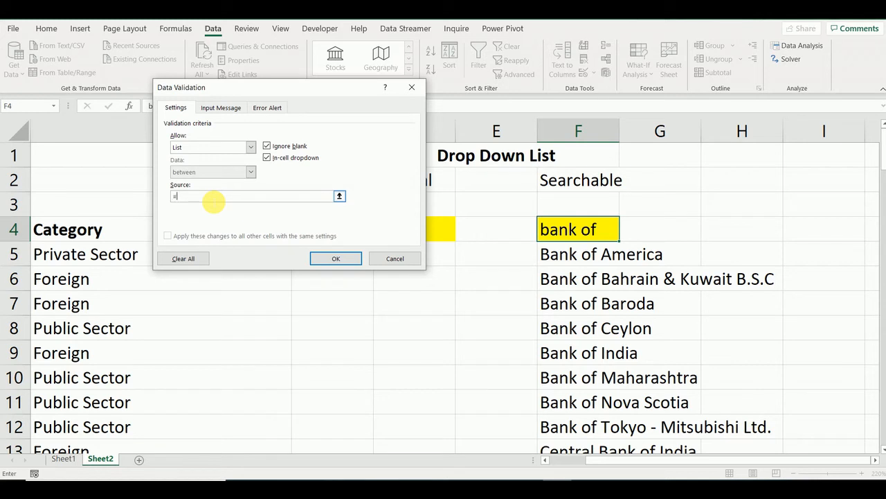
click(583, 262)
text(#)
click(335, 259)
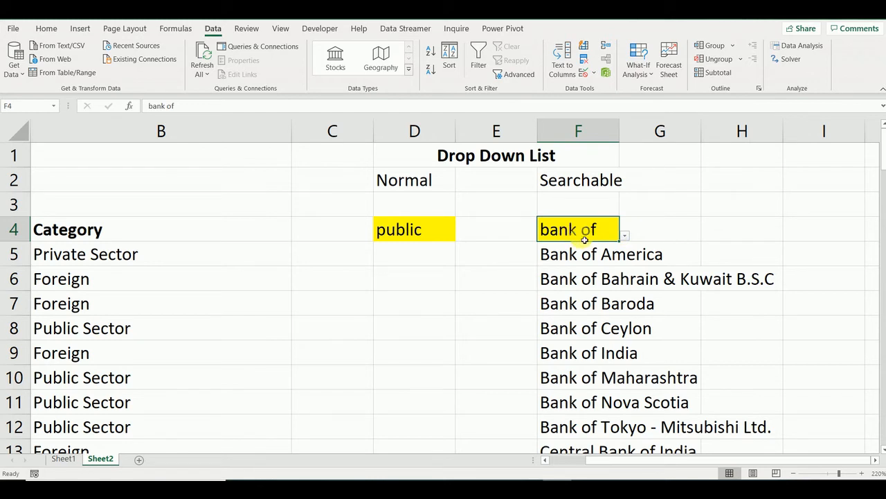
Step: Try to enter "bank of b" in the search cell F4 and open its drop-down list
text(ban)
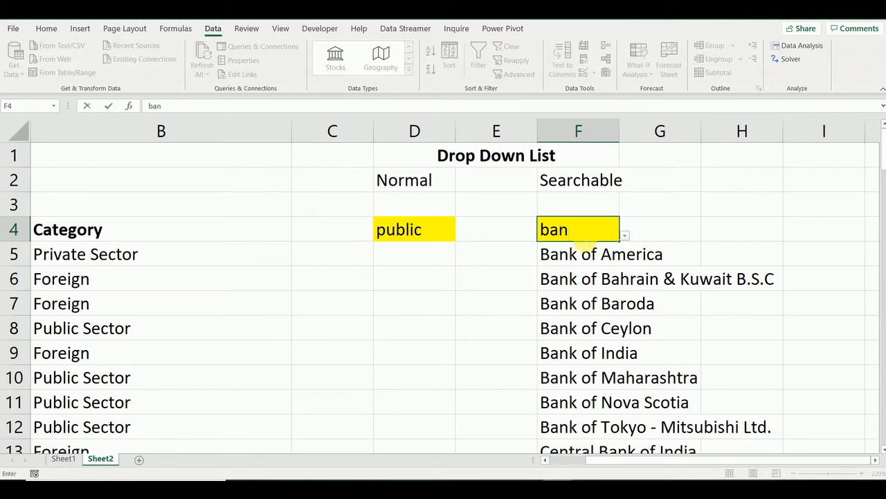
key(BackSpace)
text(nk of b)
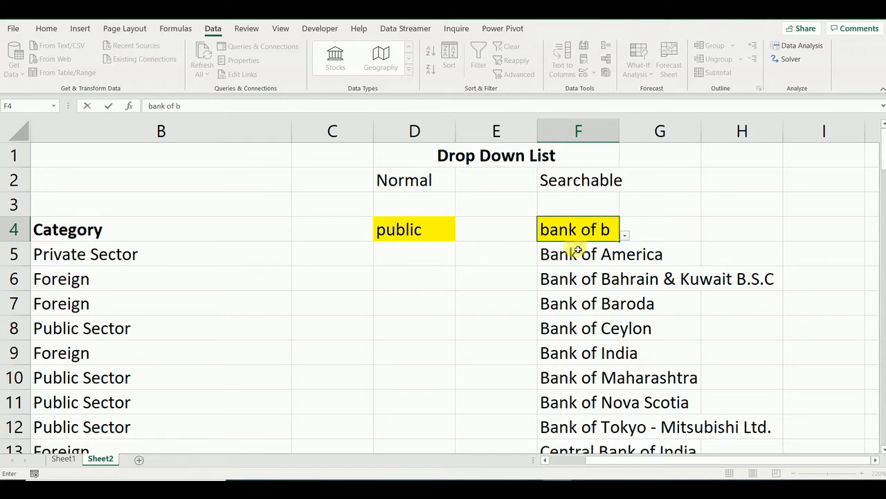
click(627, 237)
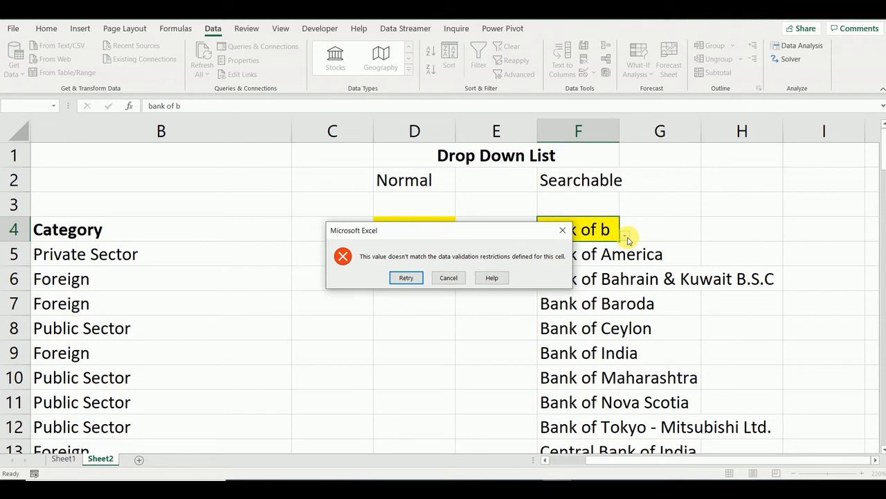
key(Escape)
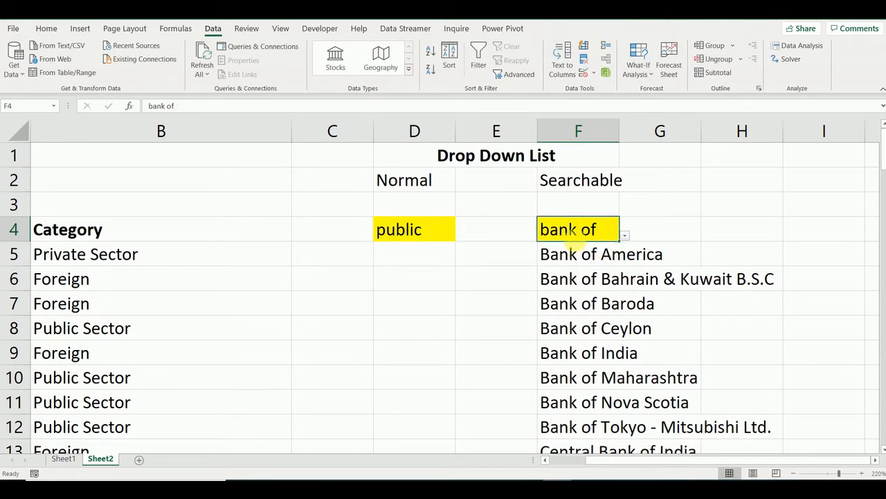
Step: Turn off the error alert for invalid data in the data validation of cell F4
click(585, 75)
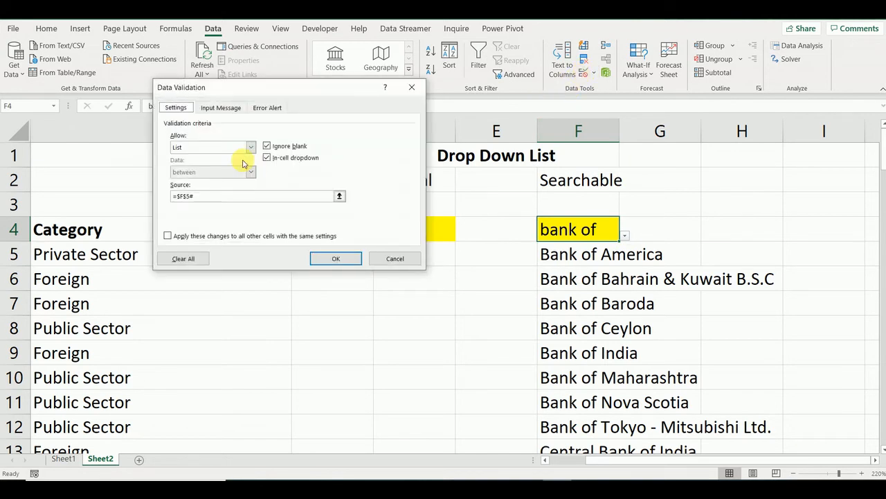
click(270, 107)
click(168, 125)
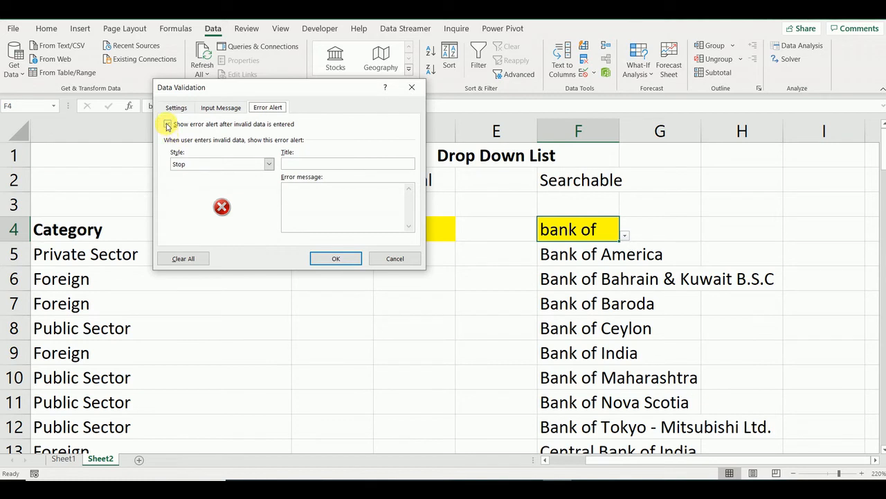
click(336, 258)
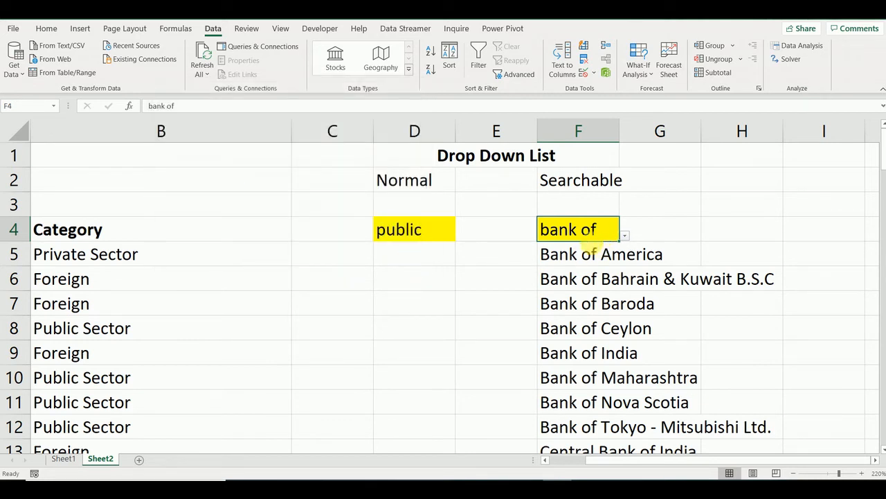
Step: Enter "bank of b" in cell F4, check the bank names offered in its drop-down list, and close the list
click(572, 252)
click(587, 229)
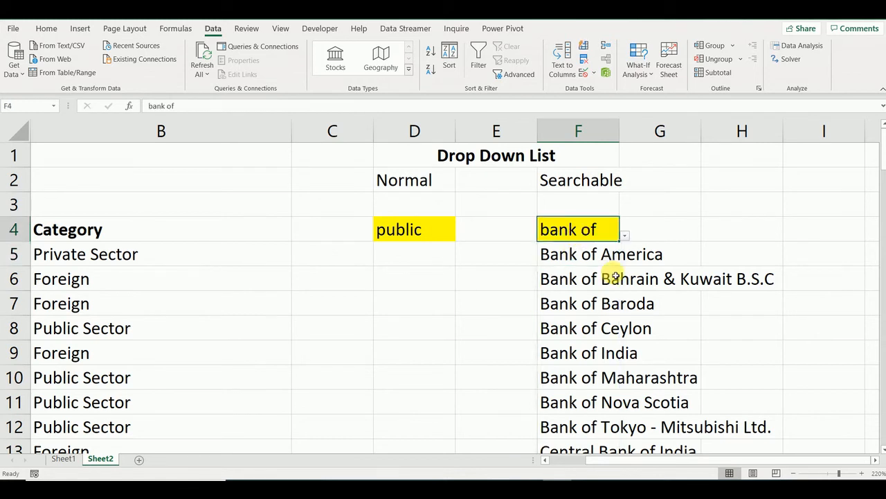
text(bank o)
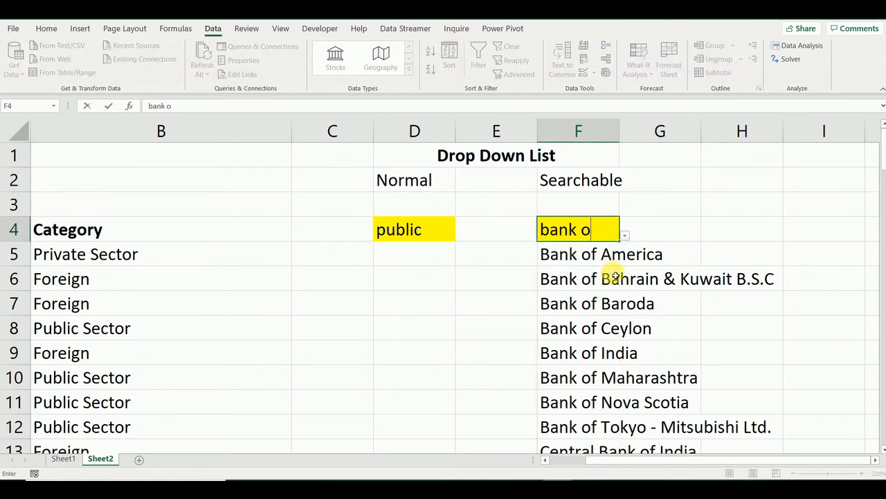
text(f b)
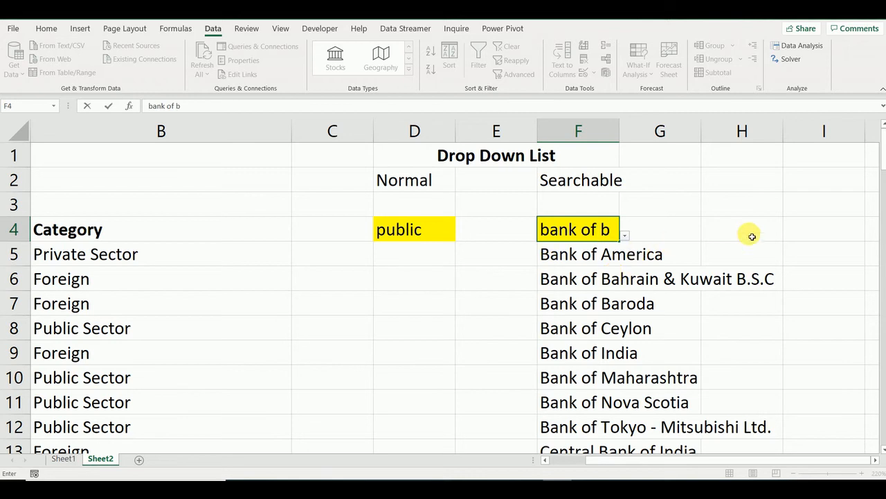
click(625, 236)
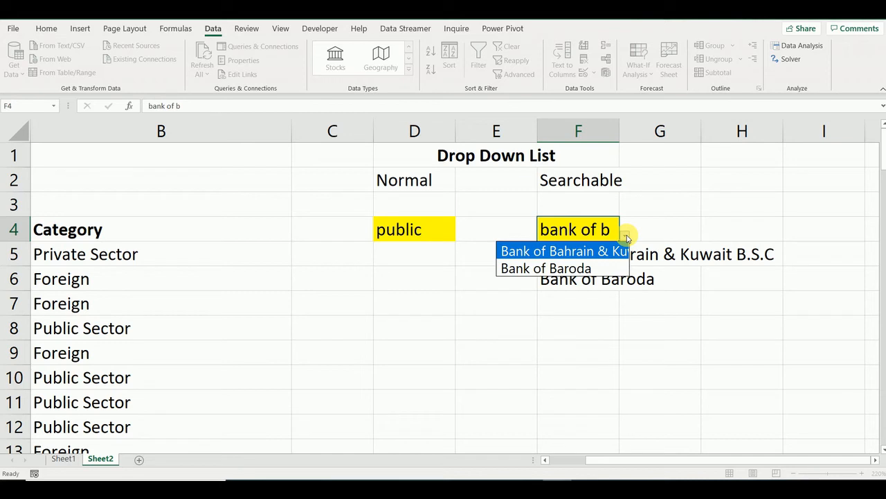
key(Escape)
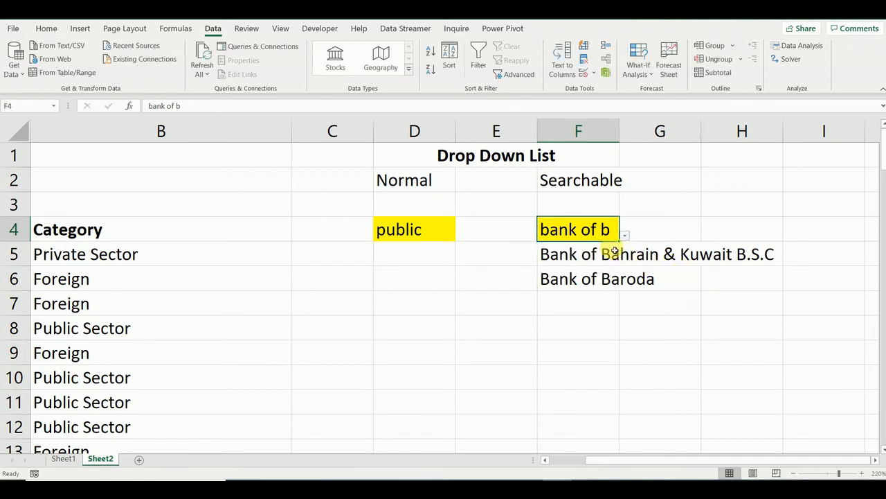
Step: Enter "cit" in cell F4, check the matching banks in its drop-down list, and close it without choosing one
text(citi)
key(Escape)
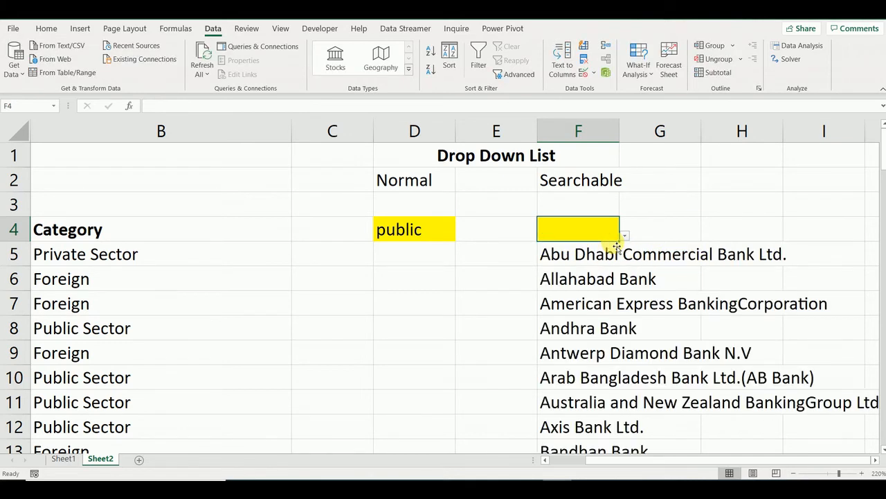
text(cit)
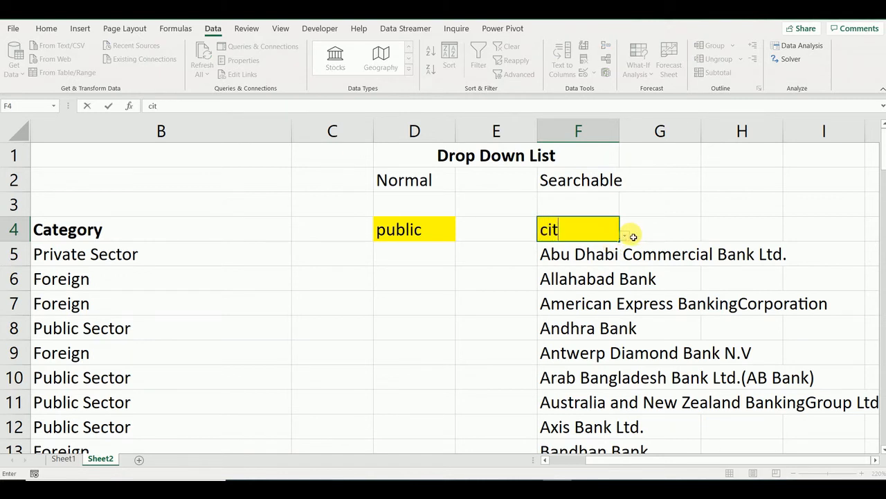
click(627, 236)
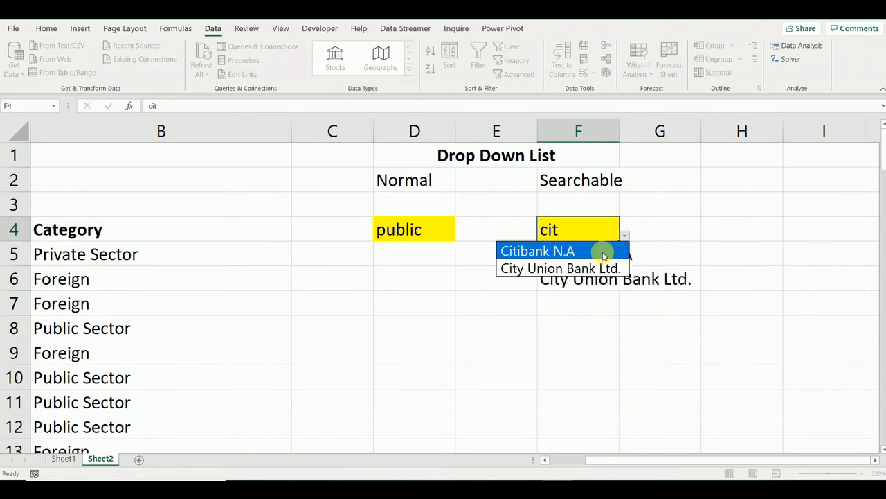
click(690, 295)
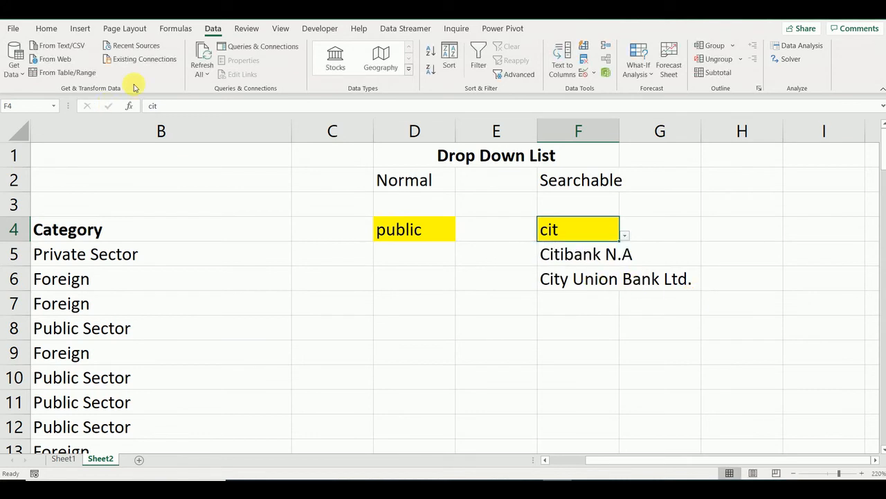
key(alt+d)
key(l)
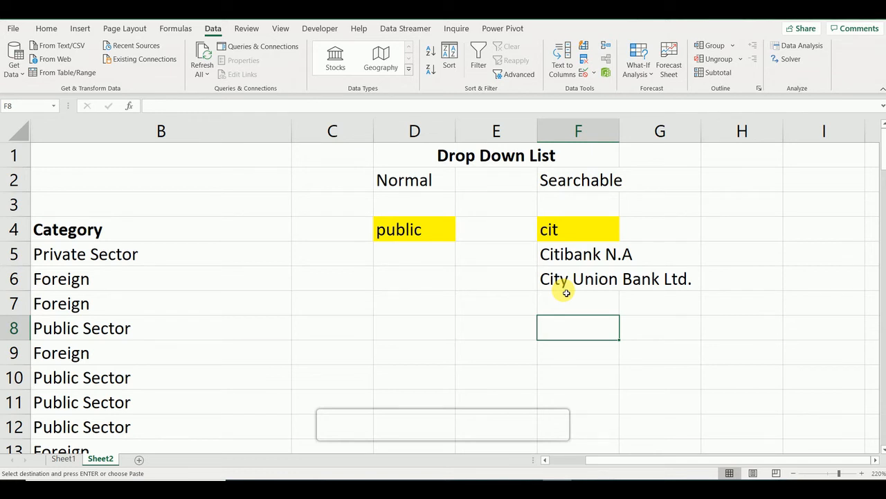
Step: Switch to the Google Sheets spreadsheet containing the list of banks and select the empty cell C2
key(alt+Tab)
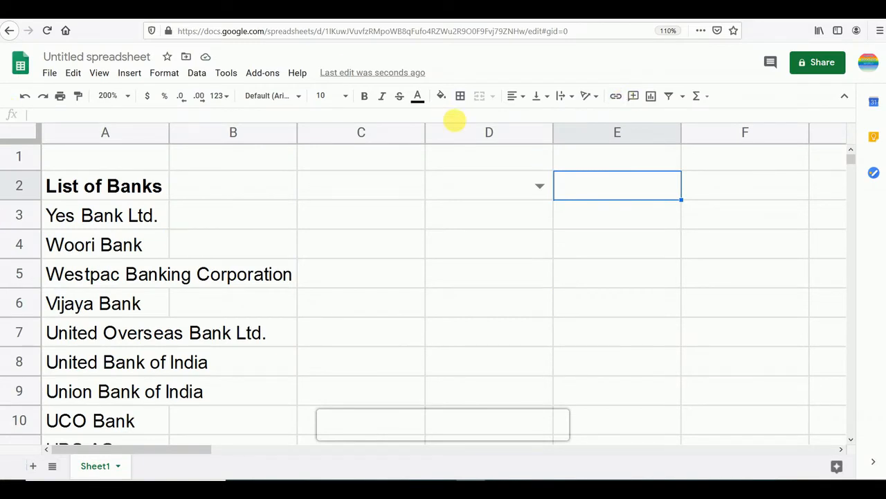
click(89, 209)
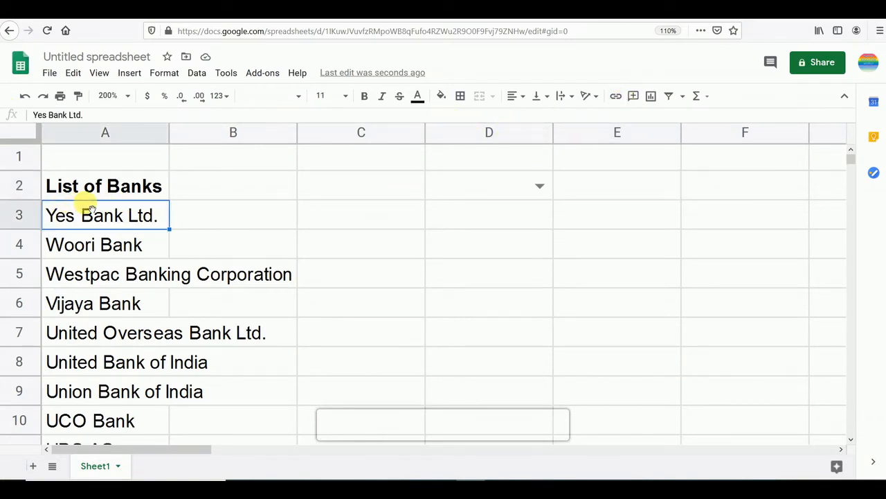
key(Up)
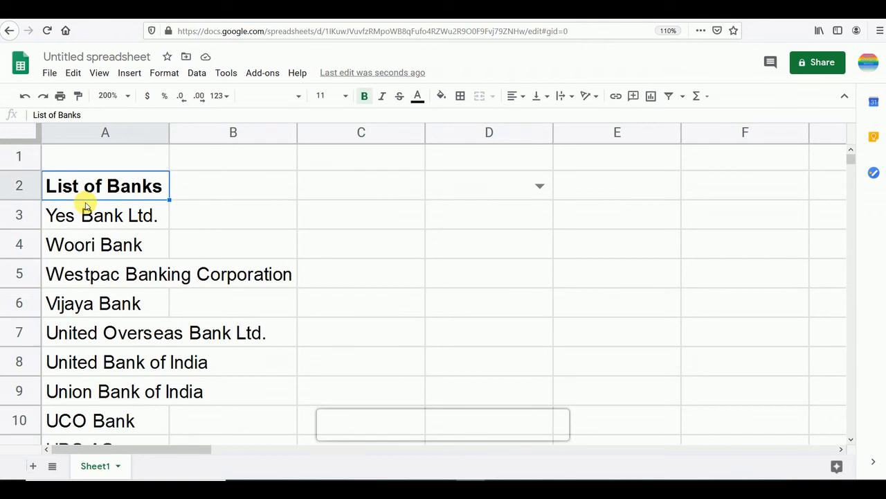
key(Right)
key(Right)
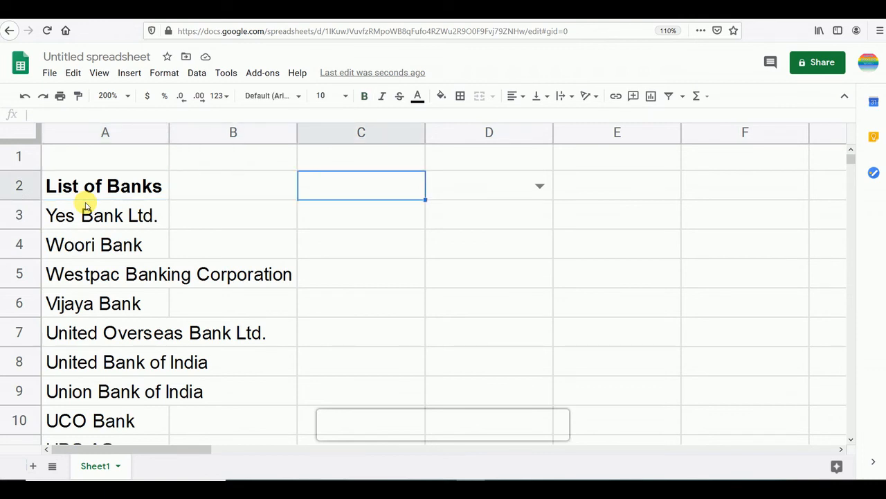
Step: Add data validation to cell C2 as a list from the range A3:A88, showing the drop-down in the cell and a warning on invalid data
click(197, 74)
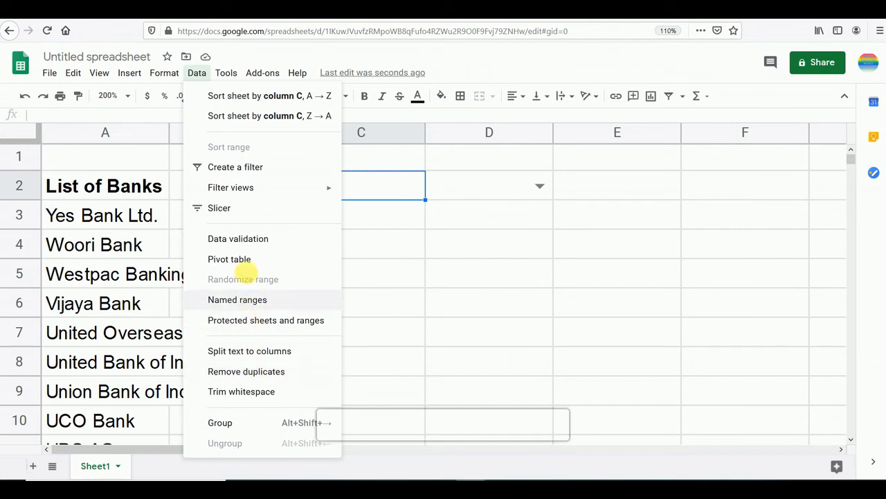
click(256, 238)
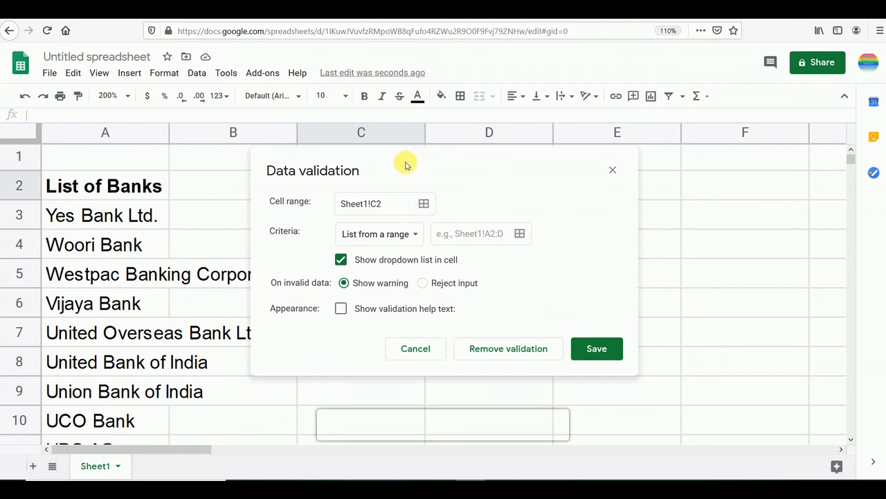
drag(405, 163, 396, 220)
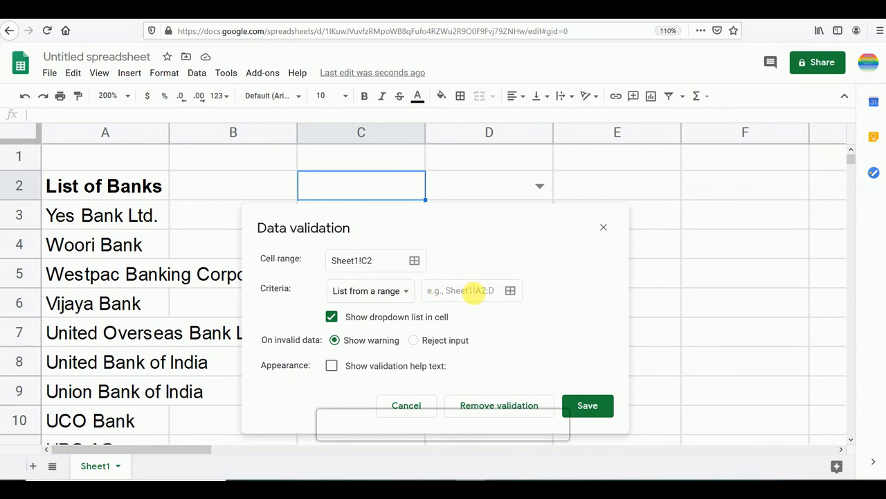
click(406, 291)
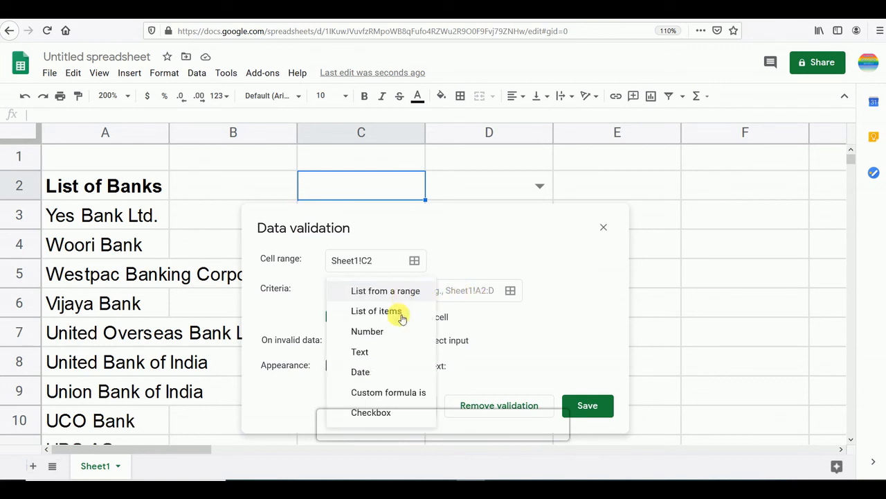
click(465, 297)
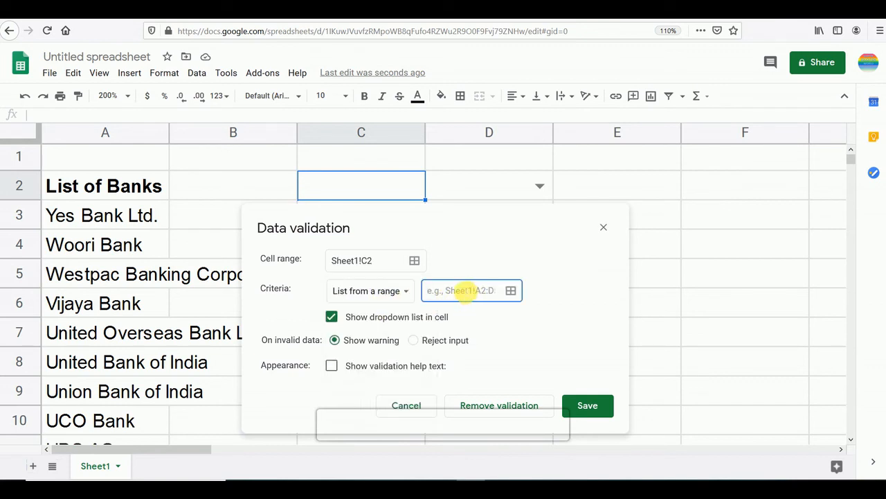
click(128, 217)
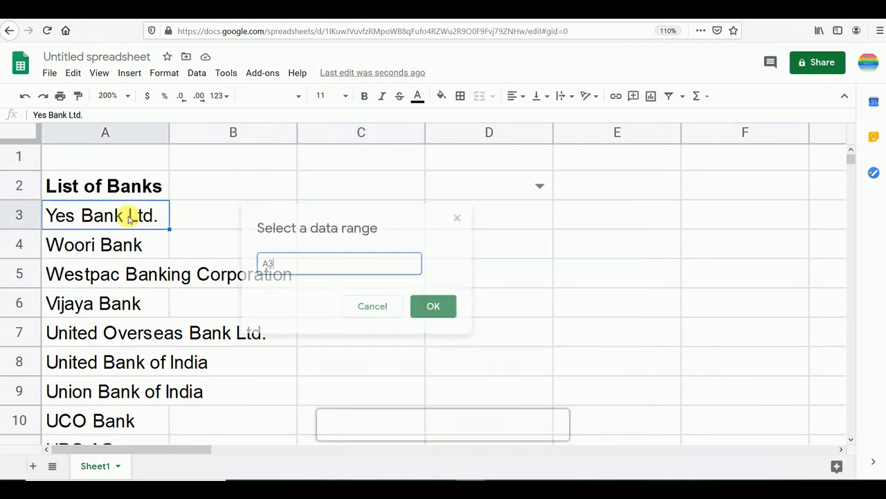
drag(126, 215, 131, 263)
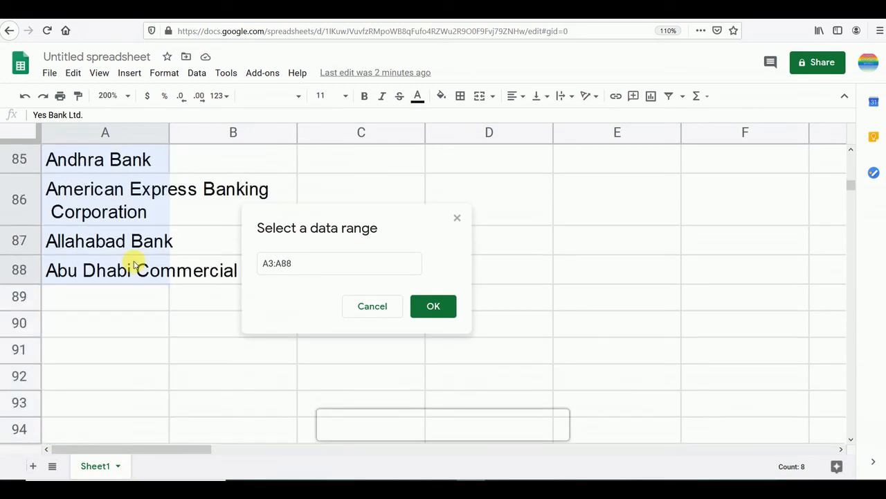
click(443, 306)
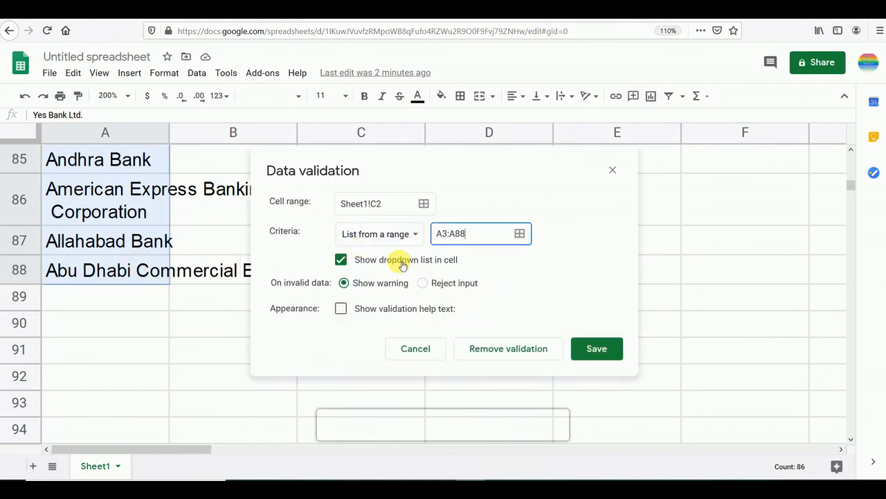
click(599, 349)
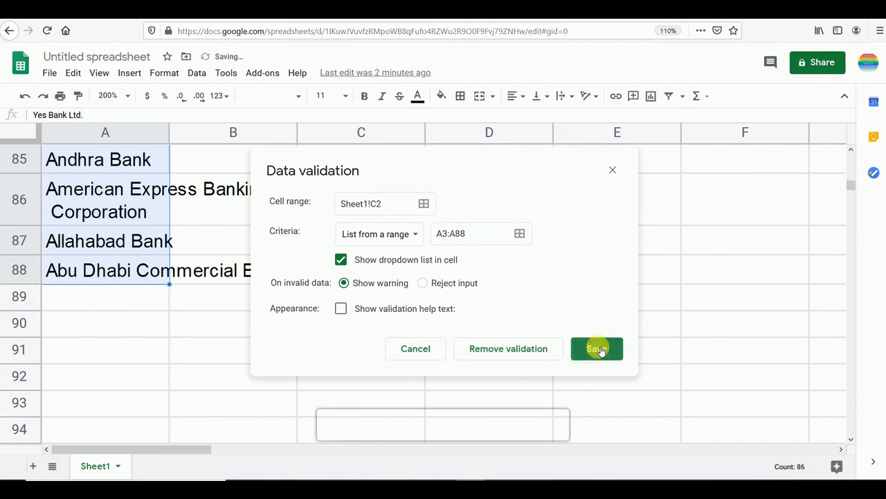
Step: Test the searchable drop-down in cell C2 by entering "yes" and "bank of" and checking the suggested banks
scroll(590, 331, up, 5)
scroll(589, 331, up, 12)
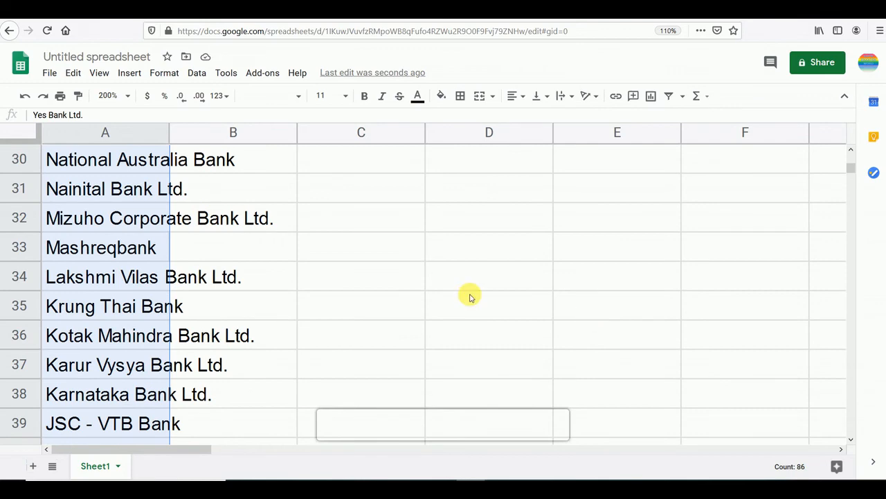
scroll(469, 293, up, 10)
click(392, 189)
text(yes)
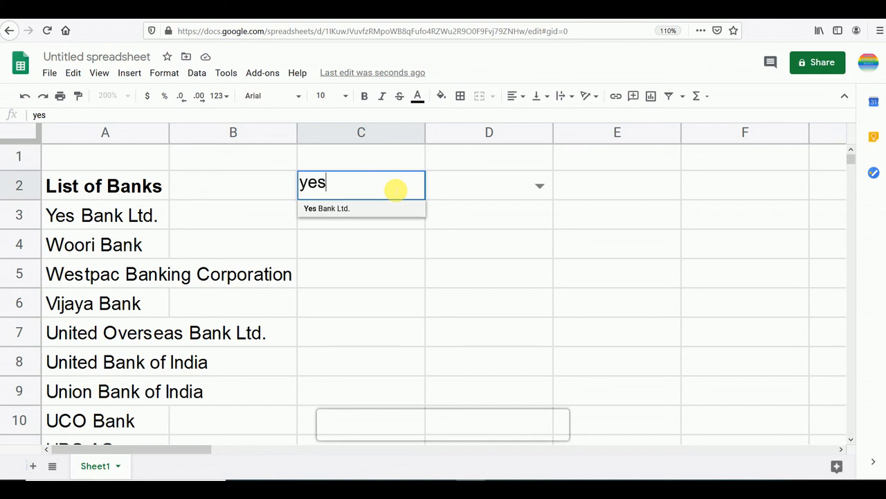
key(Return)
key(ctrl+z)
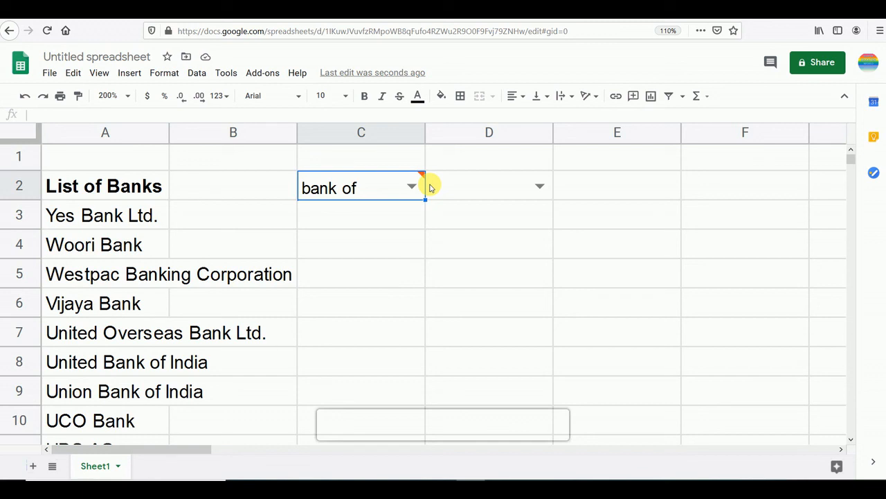
Step: Switch to the Excel workbook "Video on searchable drop down list.xlsx"
key(alt+Tab)
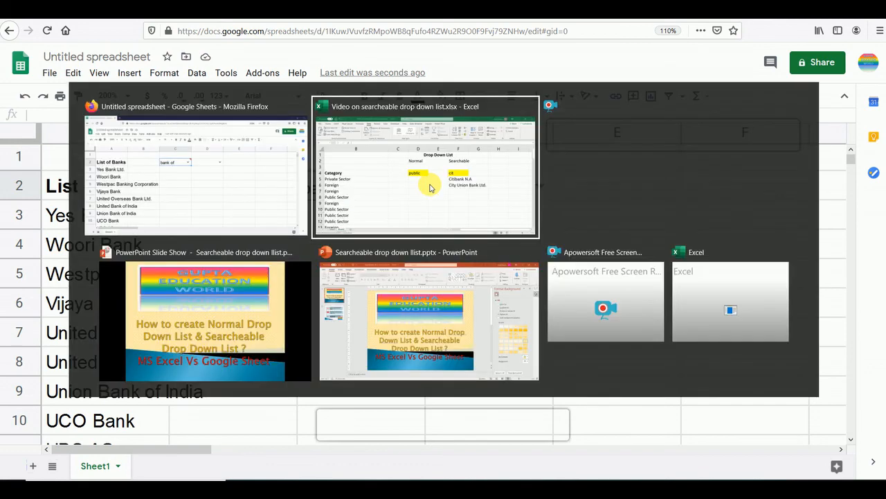